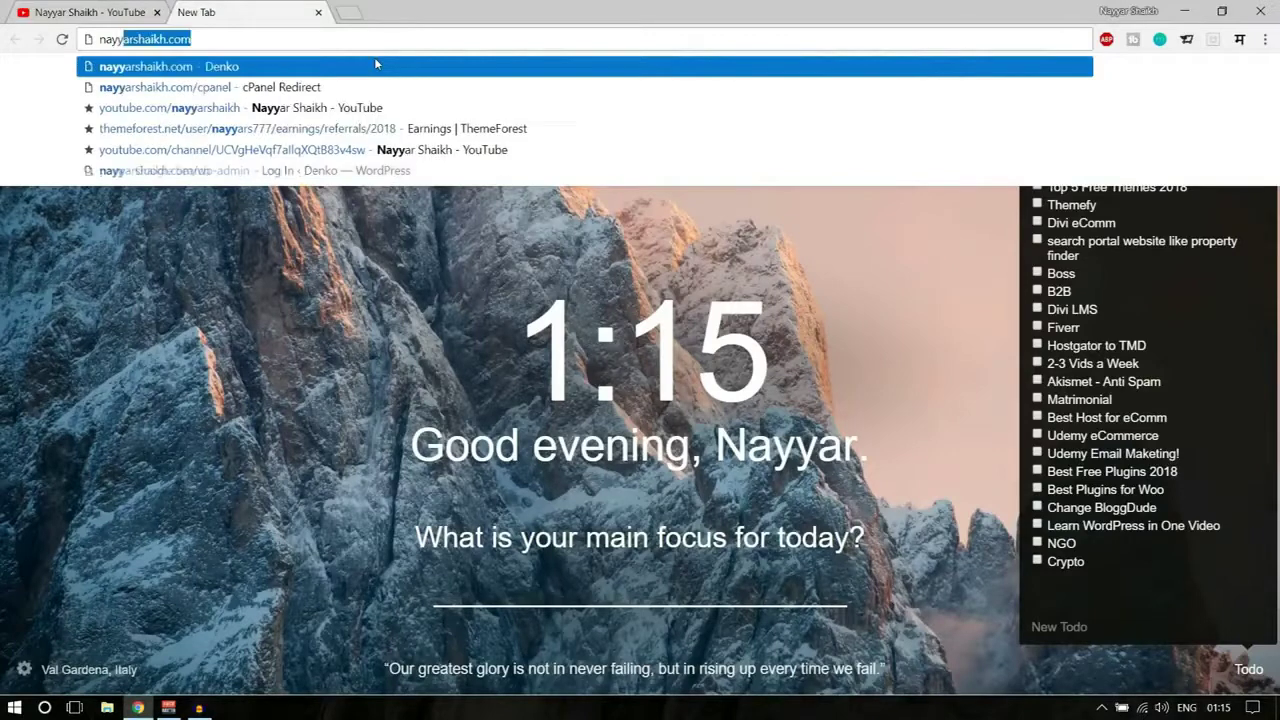
type("shaikh.com")
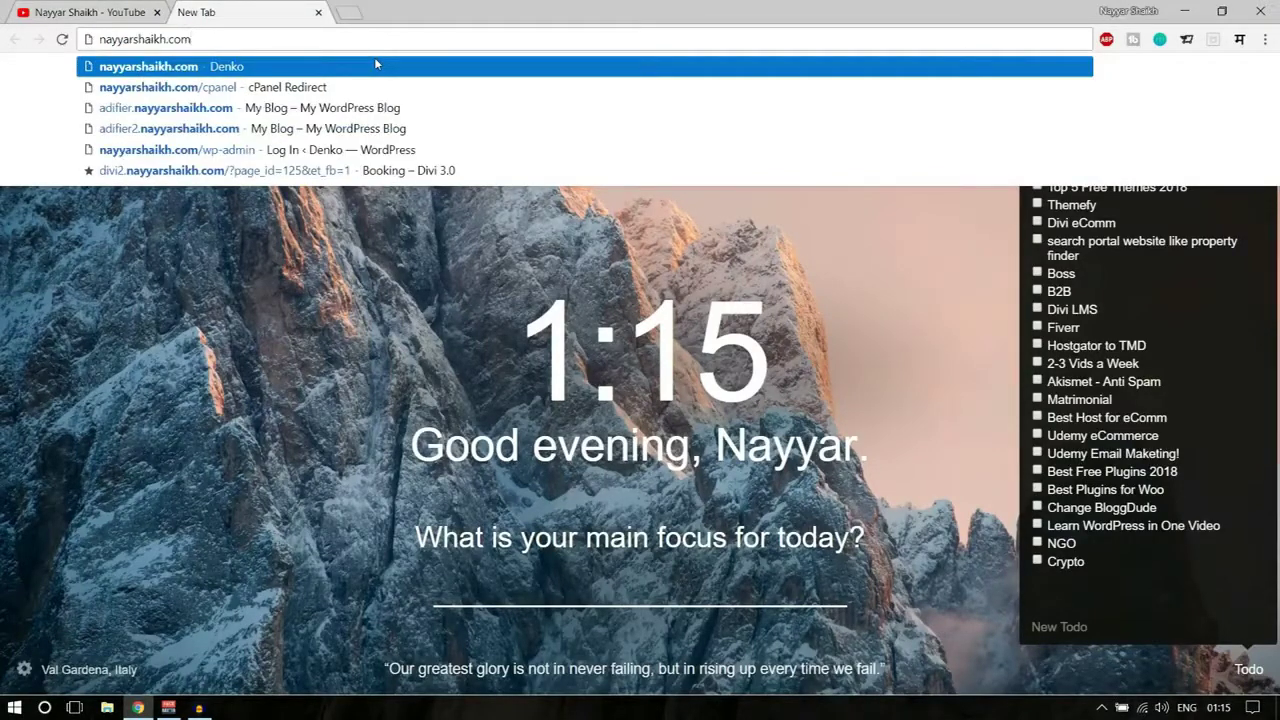
type("/capnel")
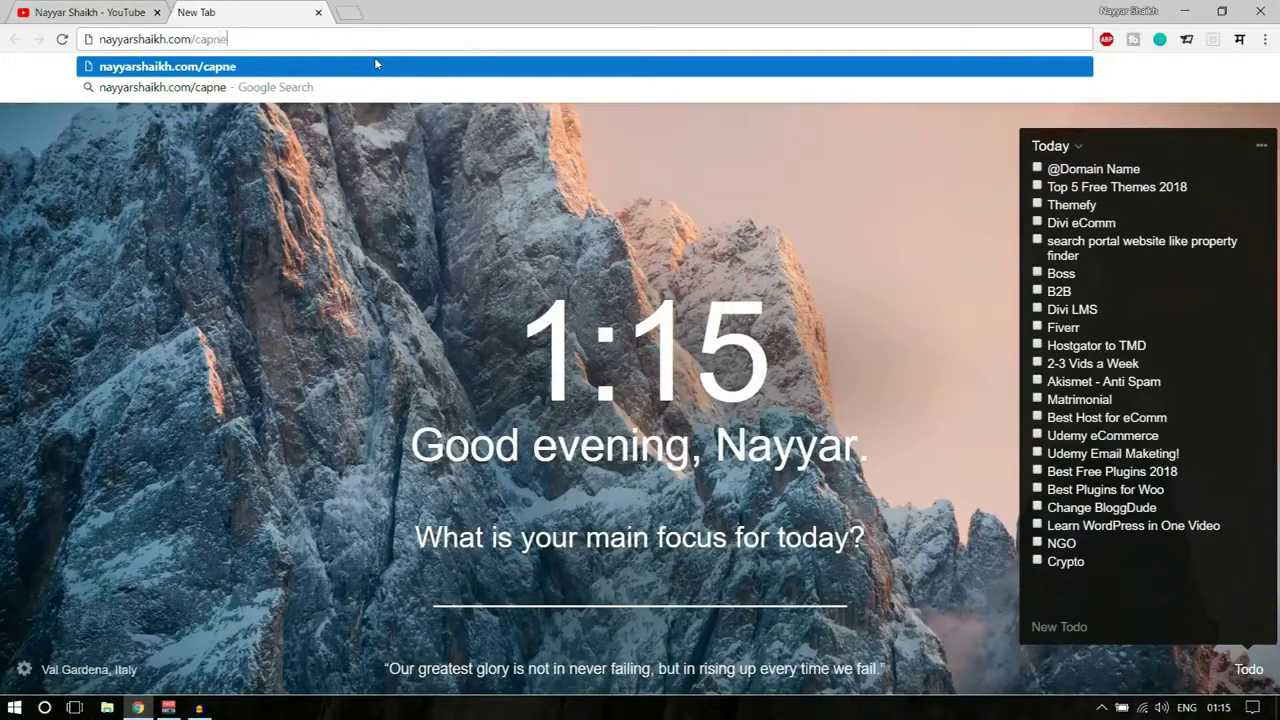
key("BackSpace")
key("BackSpace")
key("BackSpace")
key("BackSpace")
key("BackSpace")
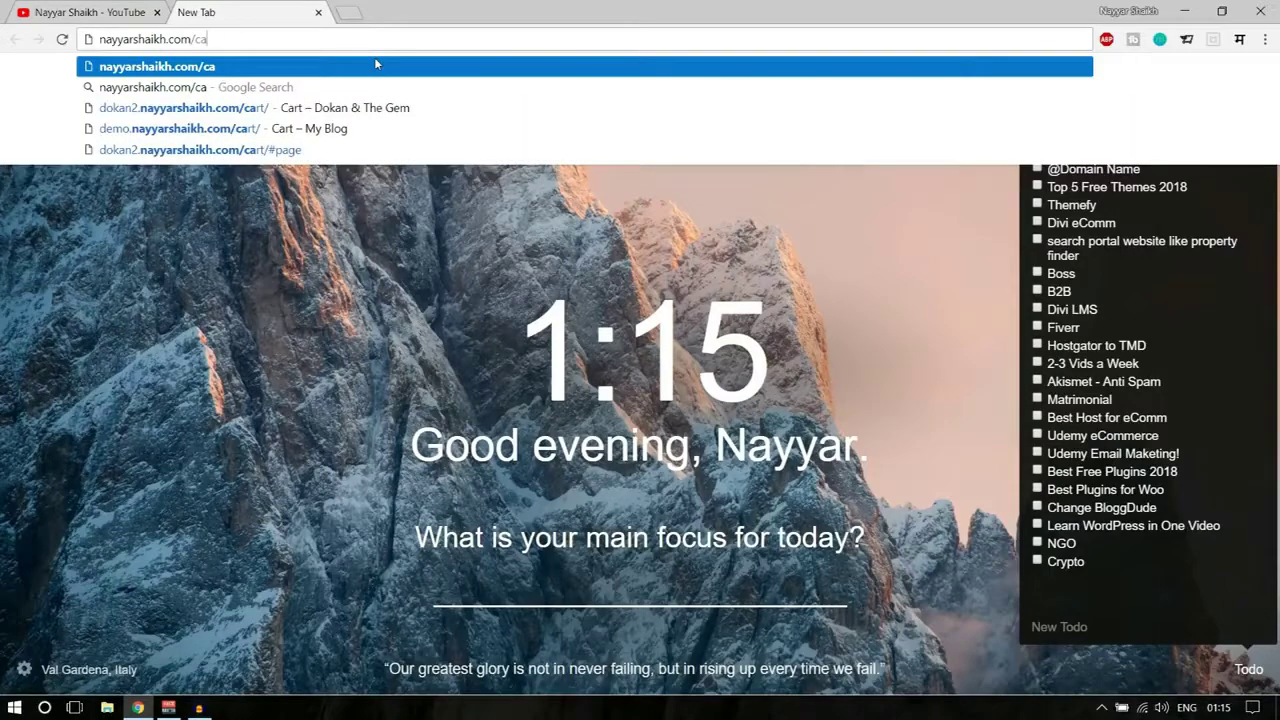
type("panel")
key("Return")
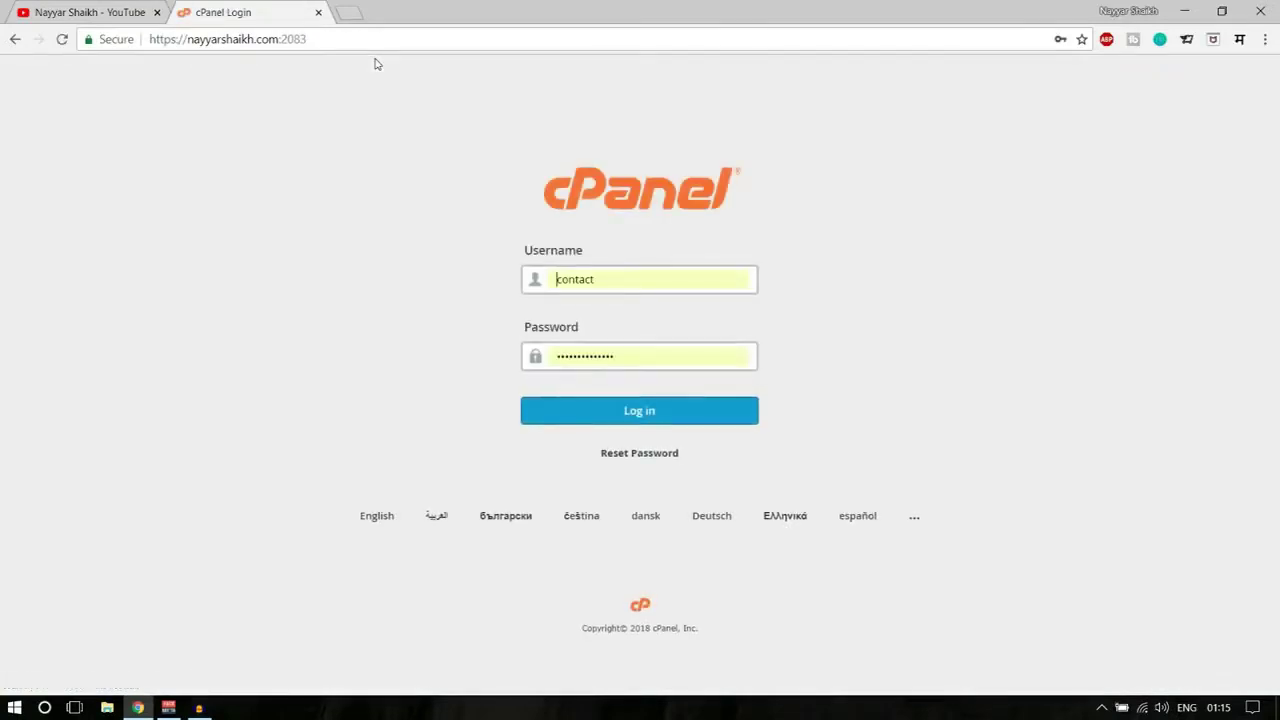
- Log in to cPanel with the saved hosting account from the autofill list
double_click(618, 285)
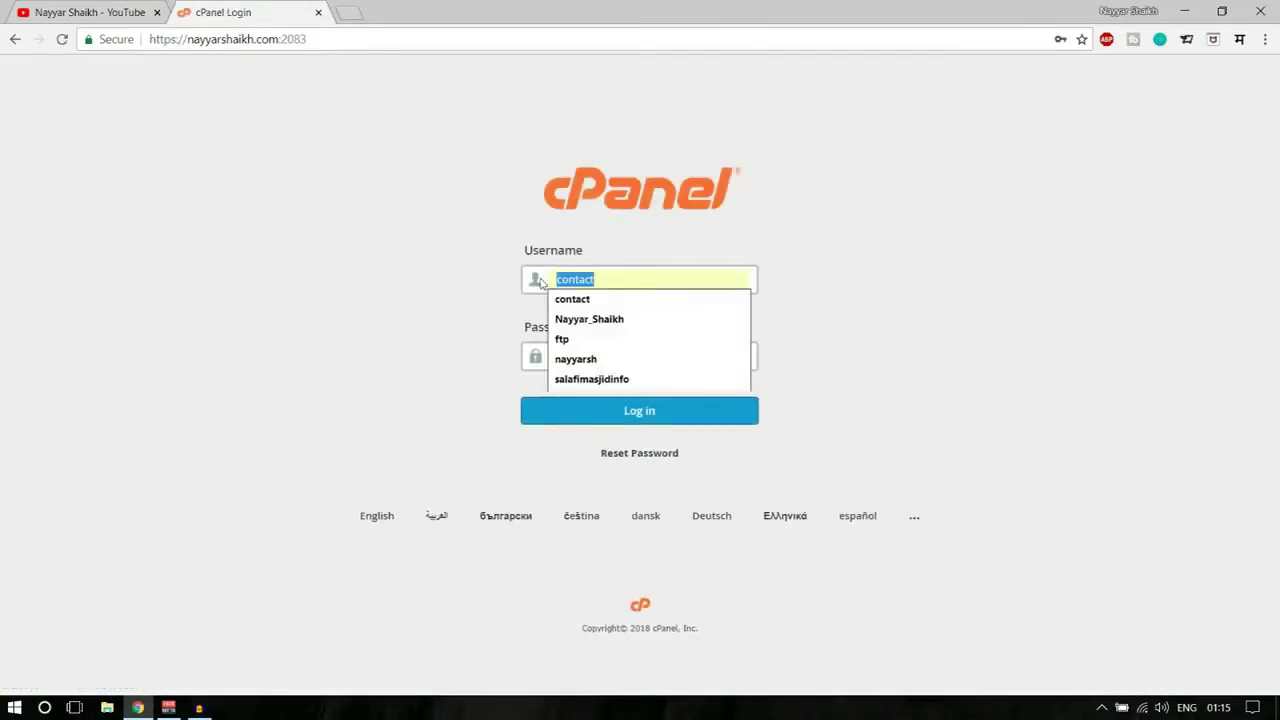
left_click(605, 357)
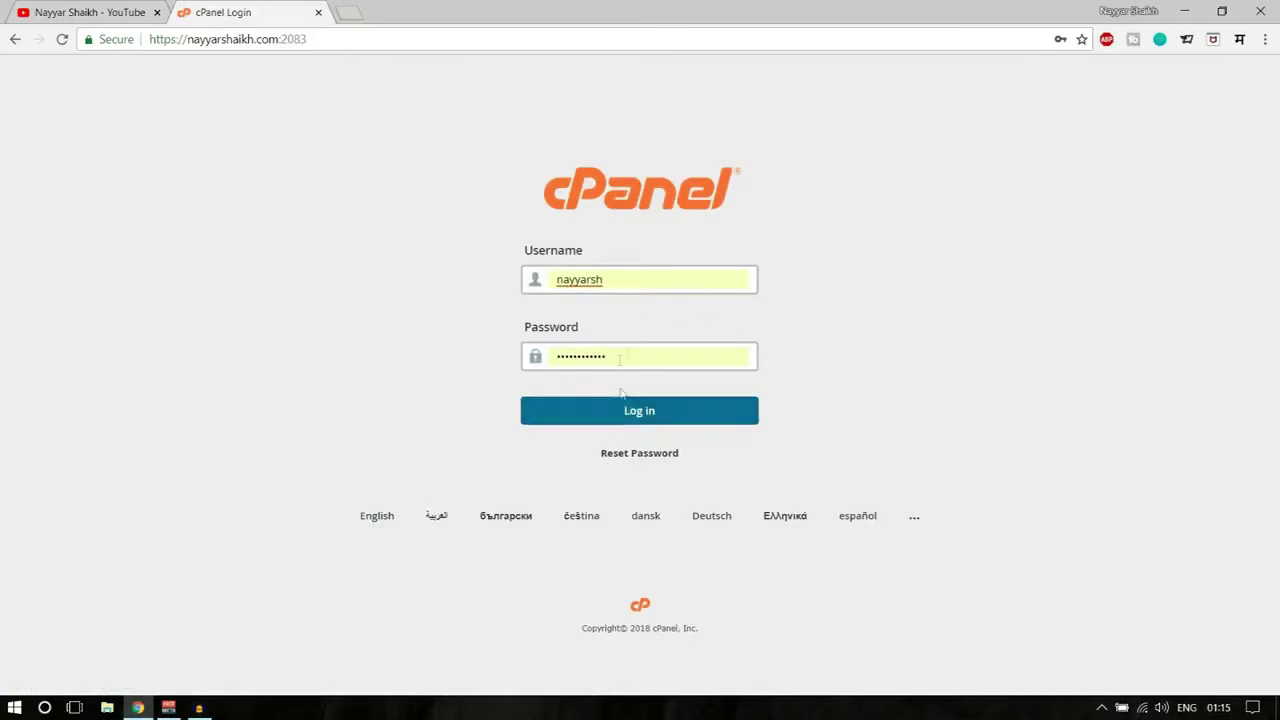
left_click(645, 418)
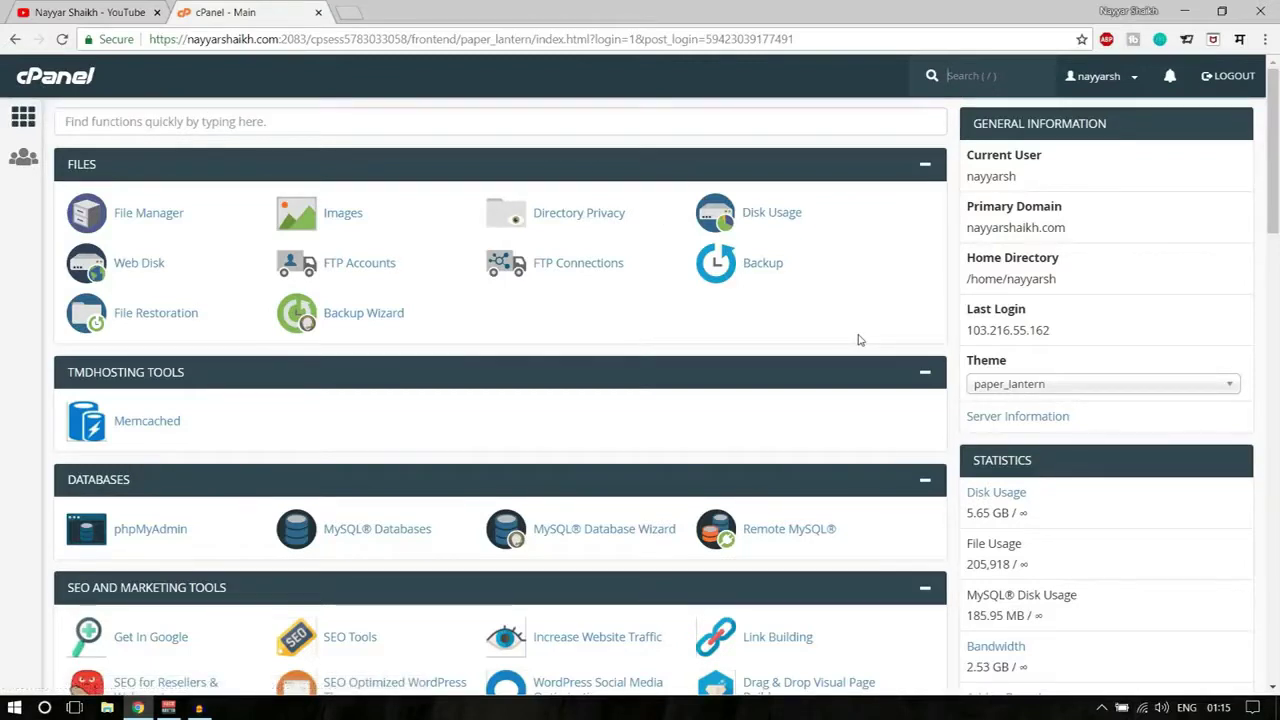
- Find 'email account' on the dashboard and open the Email Accounts page
key("/")
scroll(876, 534, "down", 5)
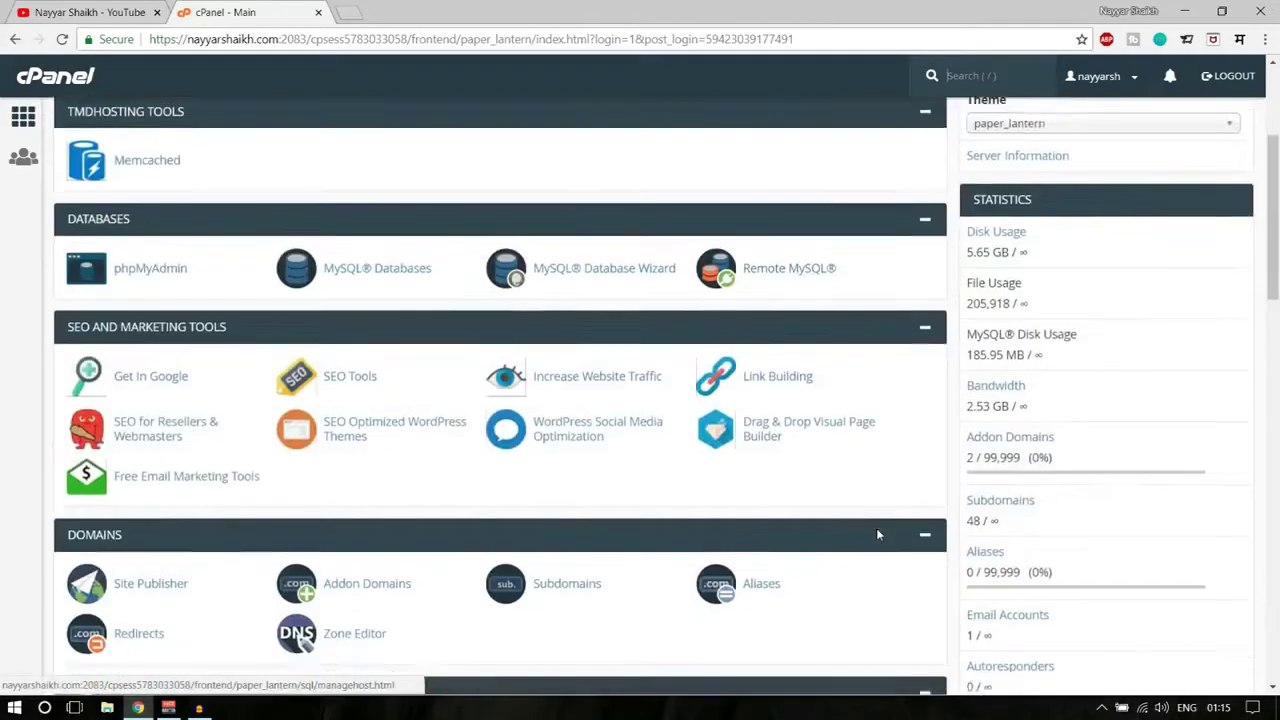
scroll(872, 551, "up", 5)
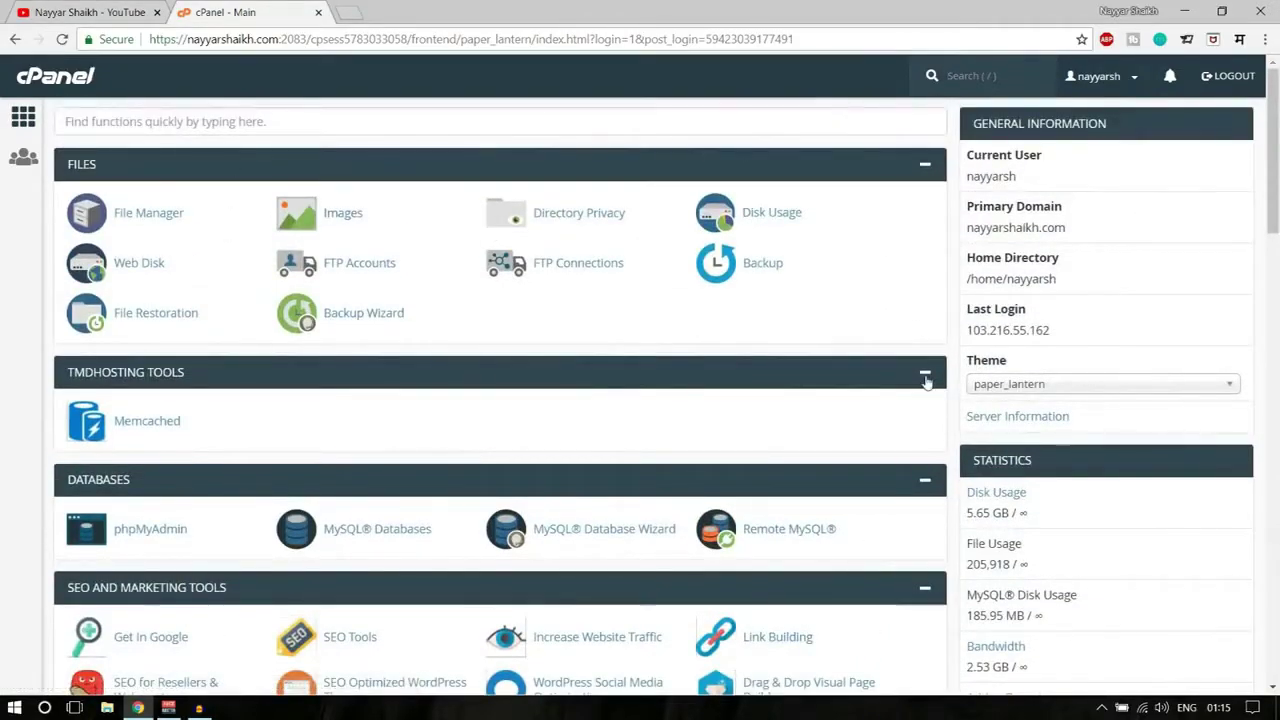
scroll(480, 355, "down", 5)
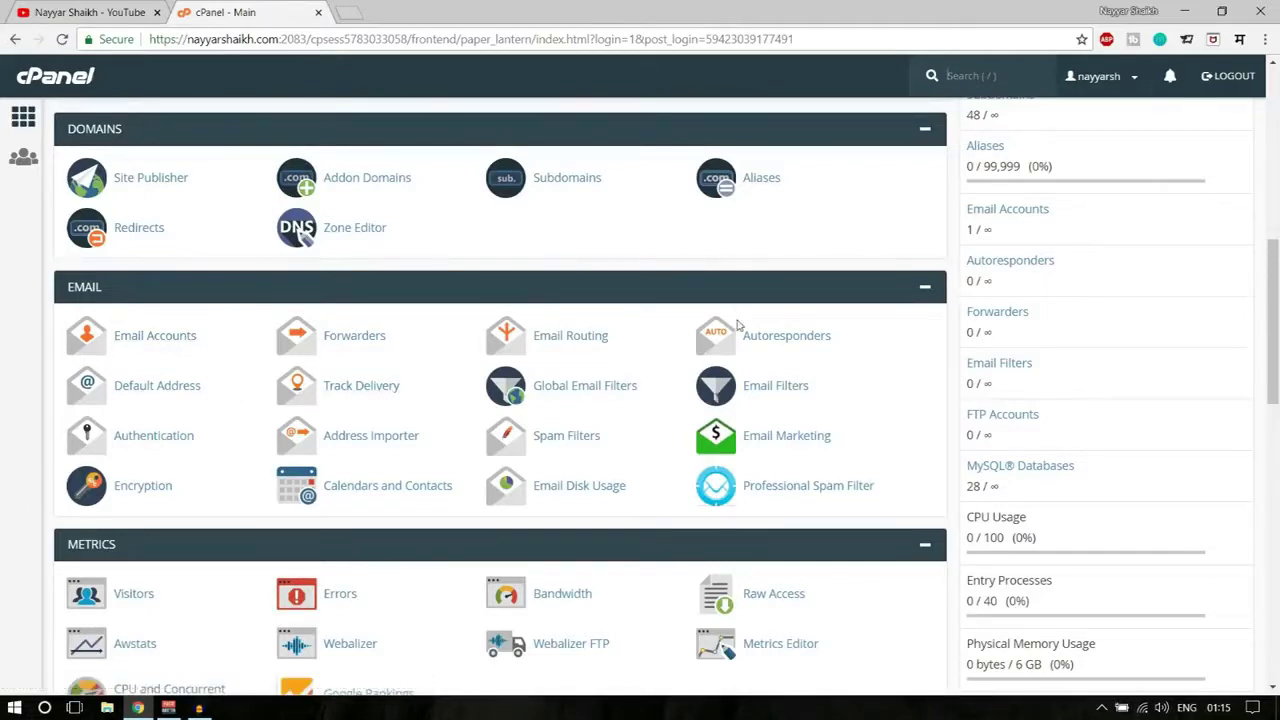
key("ctrl+f")
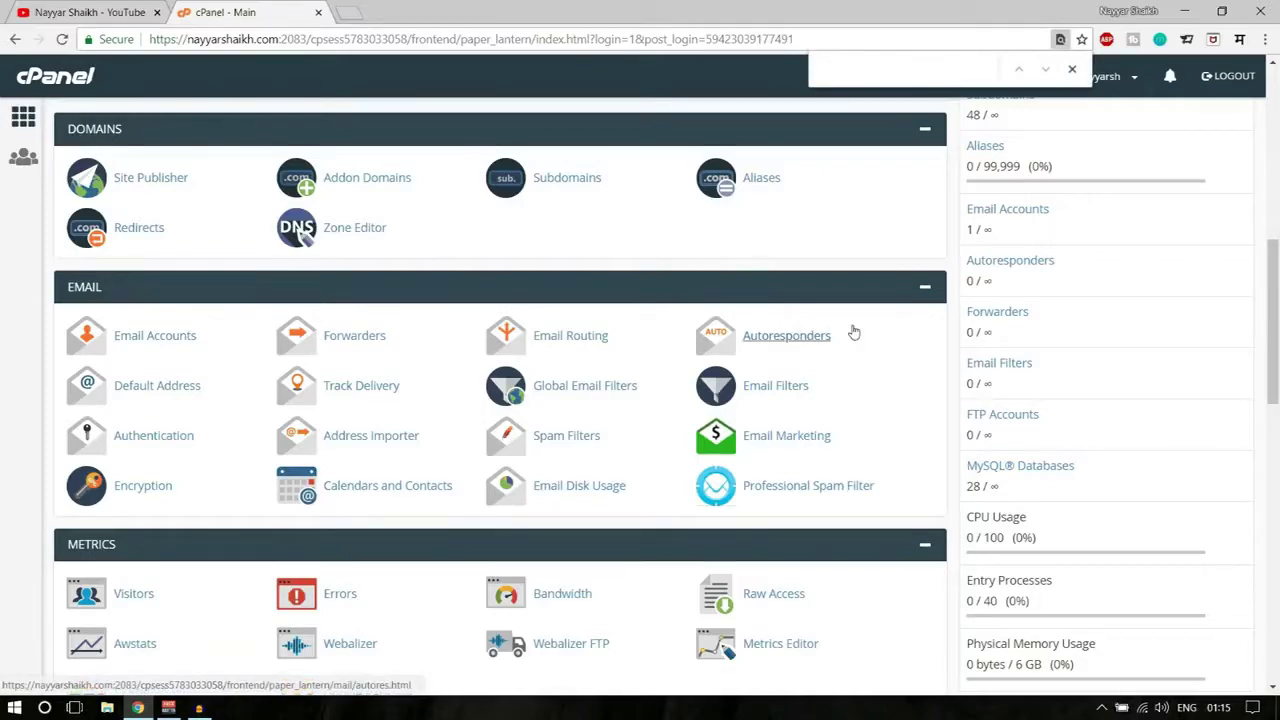
type("email account")
scroll(470, 400, "down", 3)
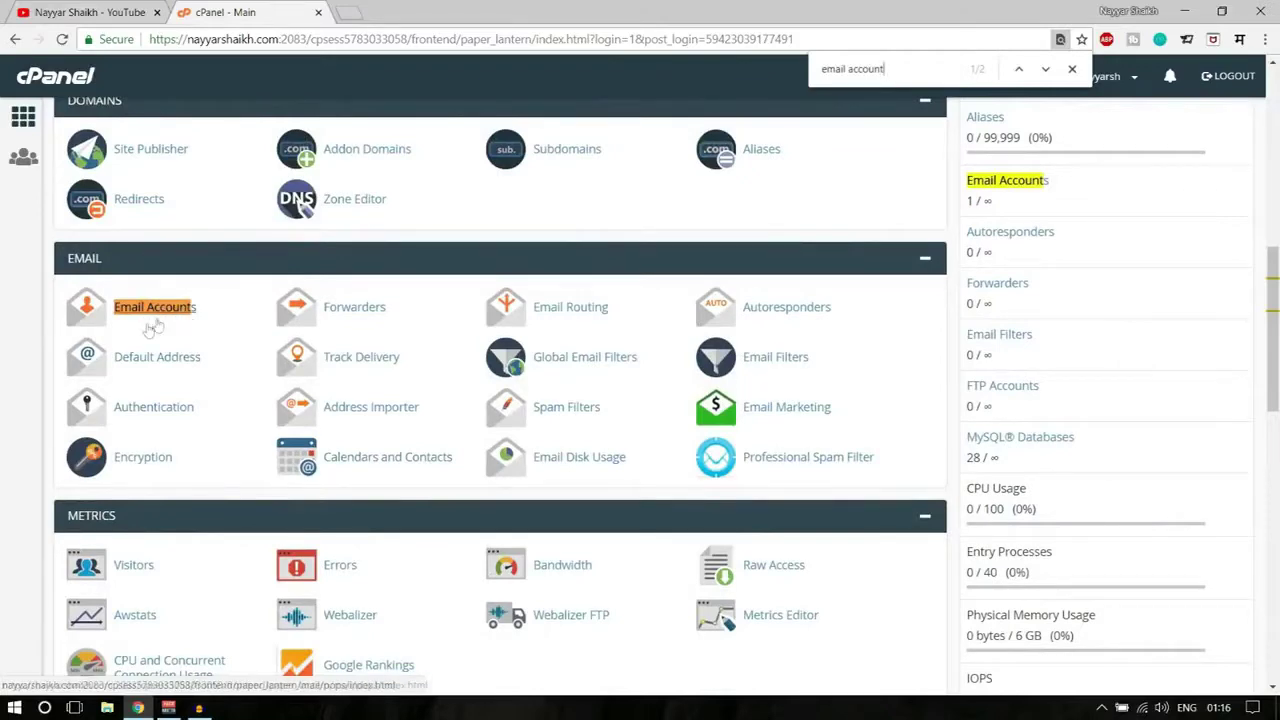
left_click(152, 312)
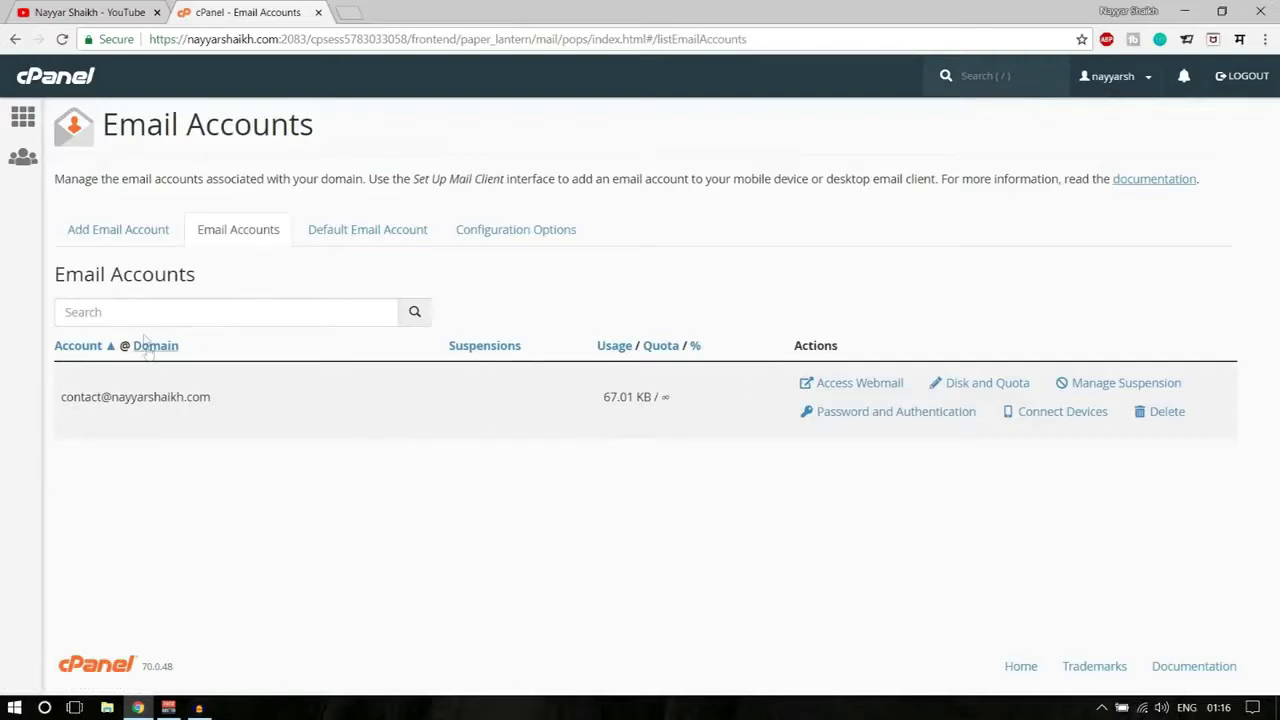
left_click_drag(61, 396, 250, 407)
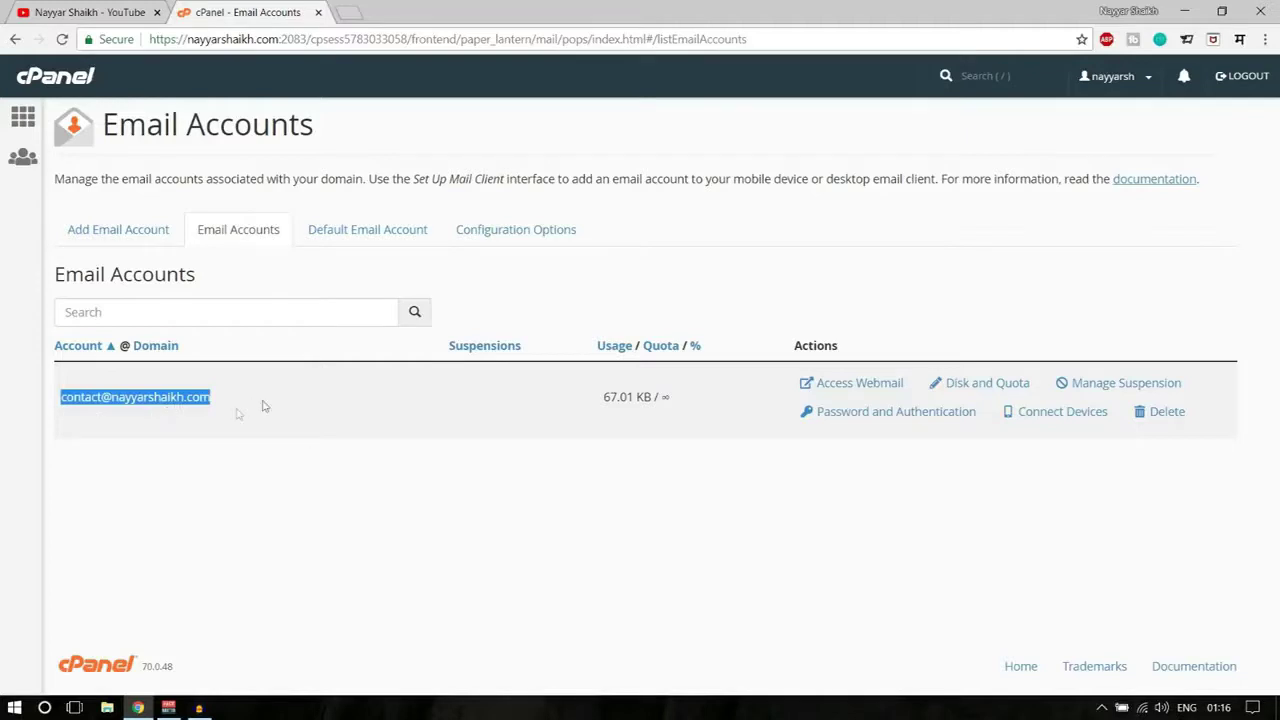
left_click(100, 235)
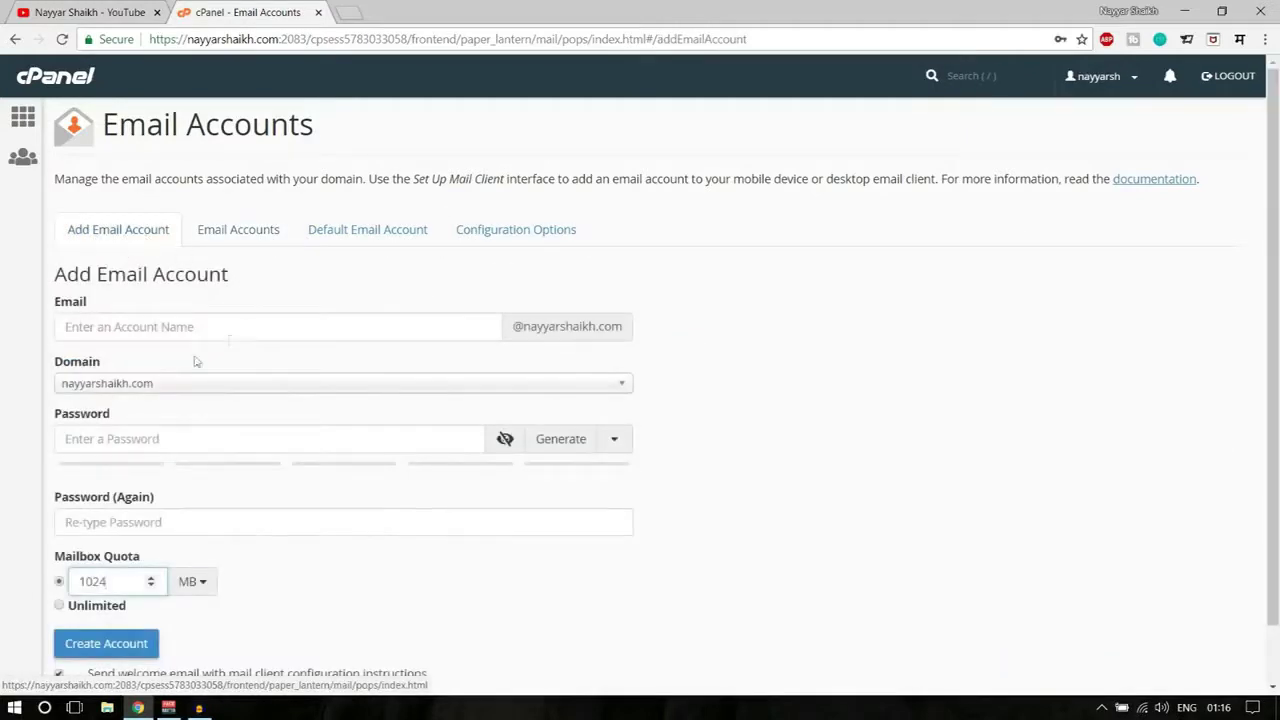
left_click(200, 326)
key("Down")
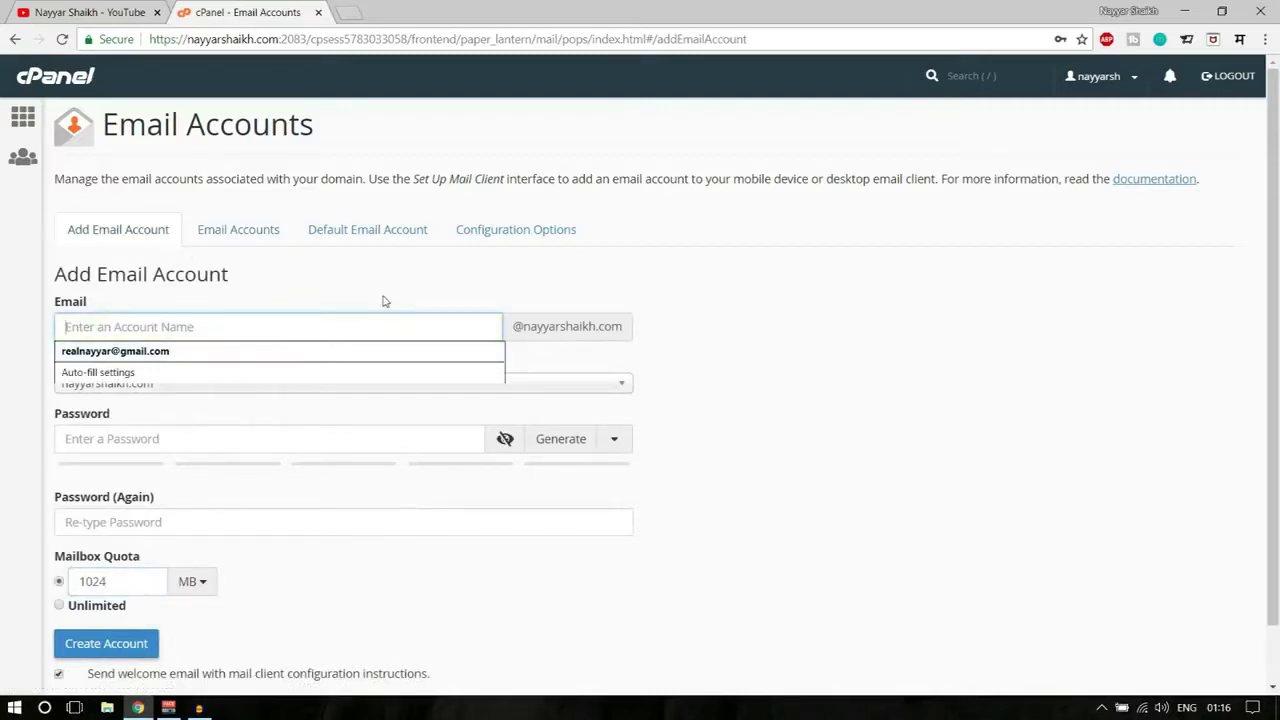
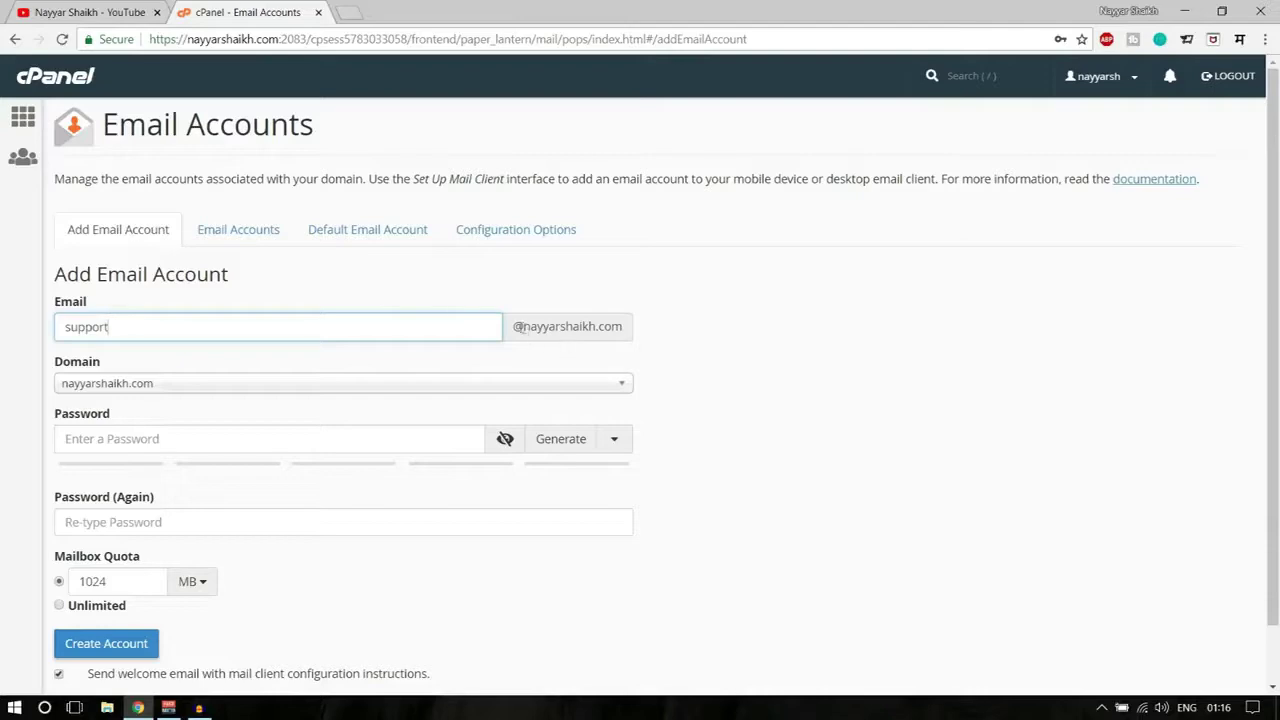
left_click_drag(513, 327, 622, 328)
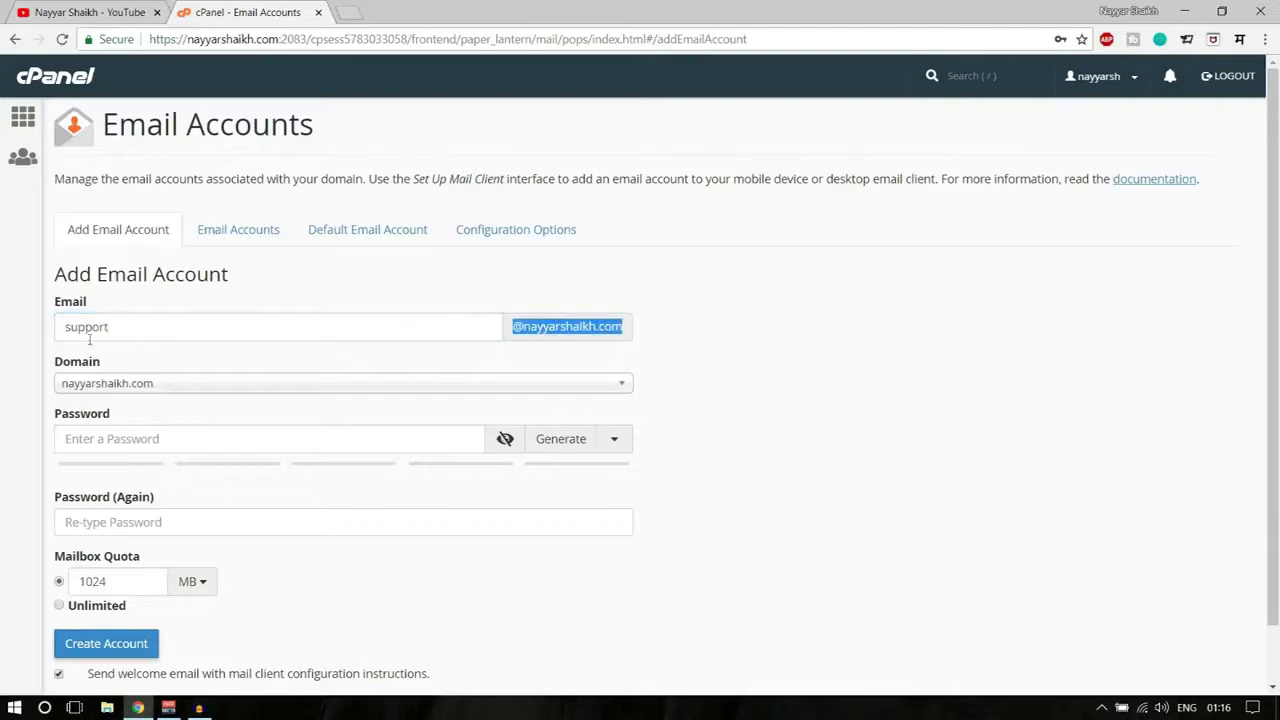
left_click(740, 336)
- Enter the new mailbox password and repeat it in the confirmation field
scroll(788, 400, "down", 1)
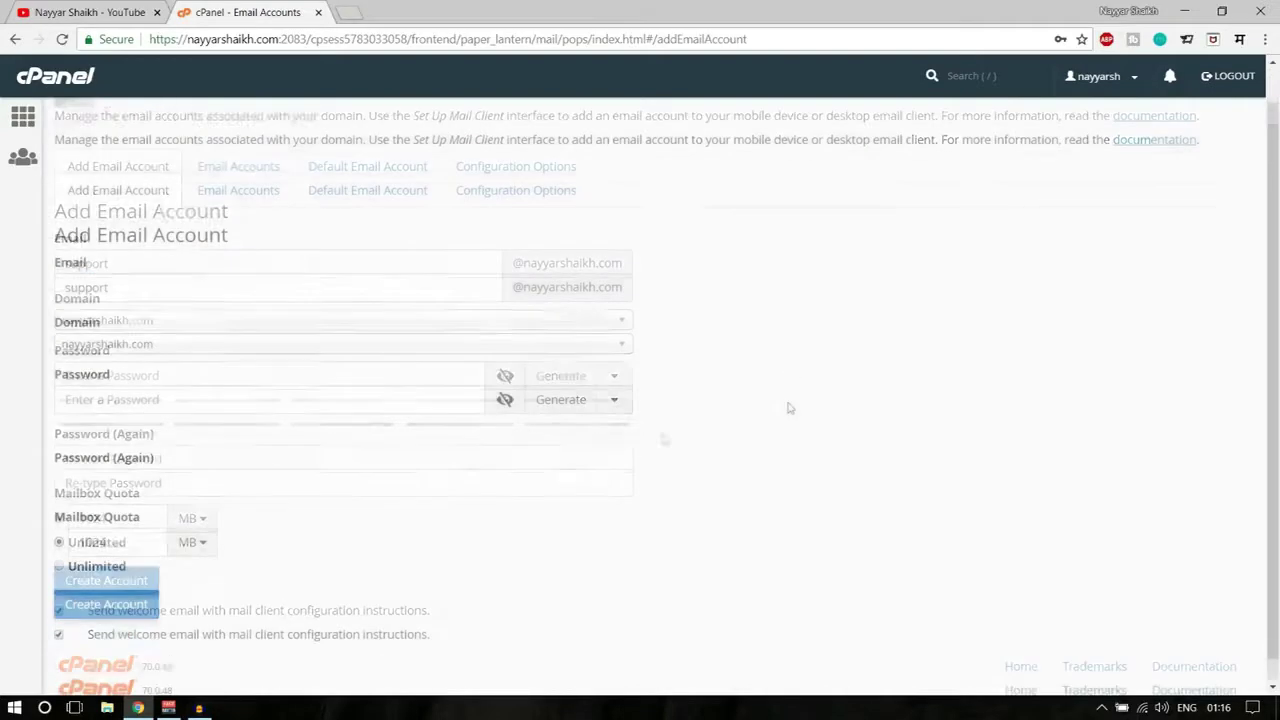
left_click(132, 377)
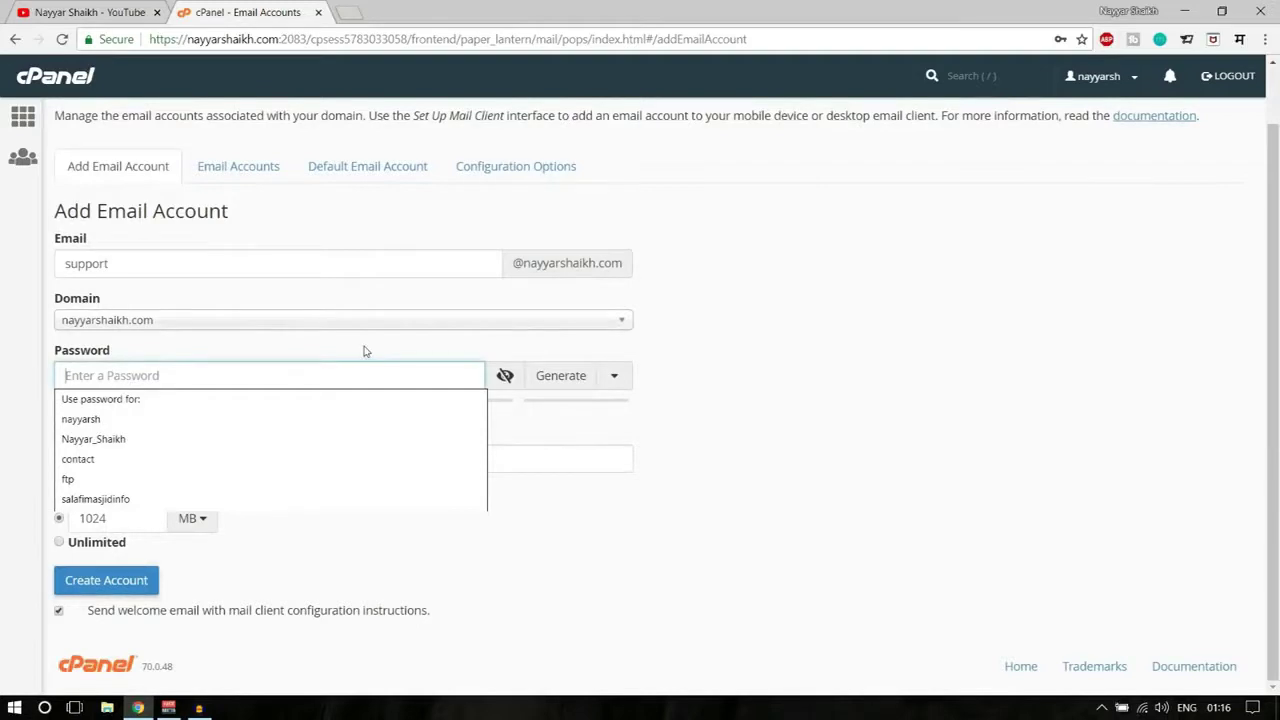
type("a")
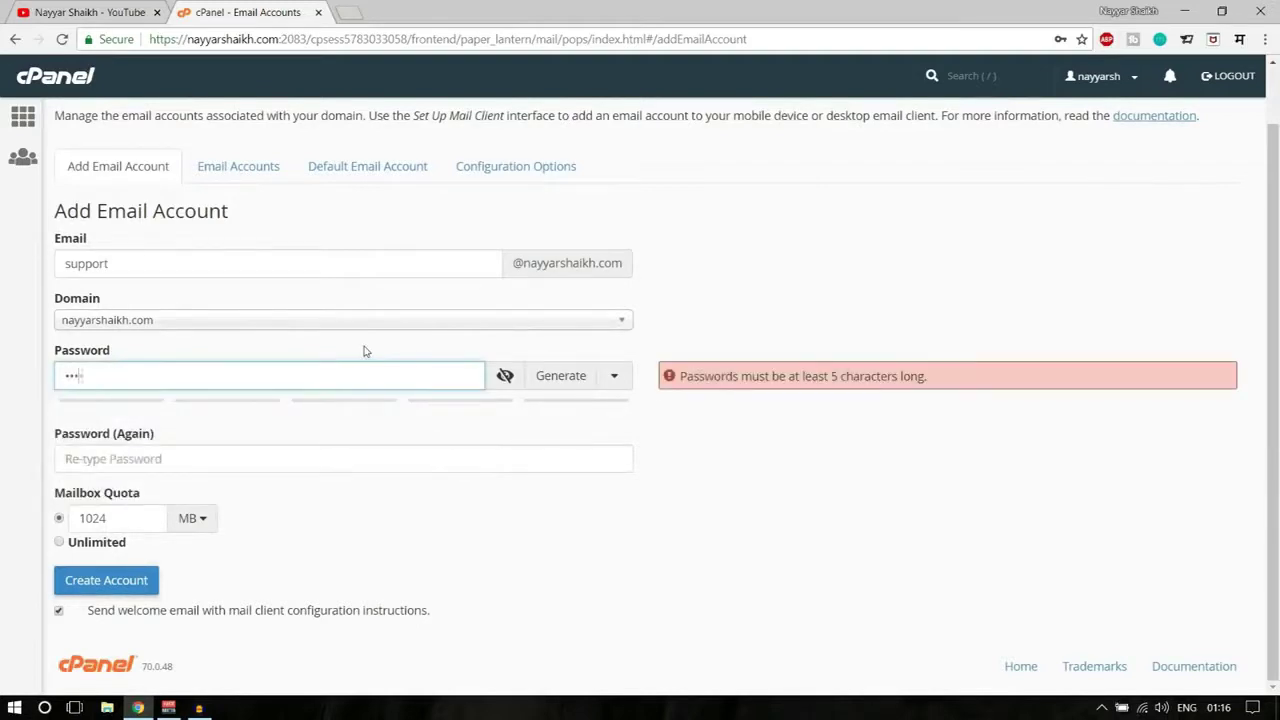
type("aaa")
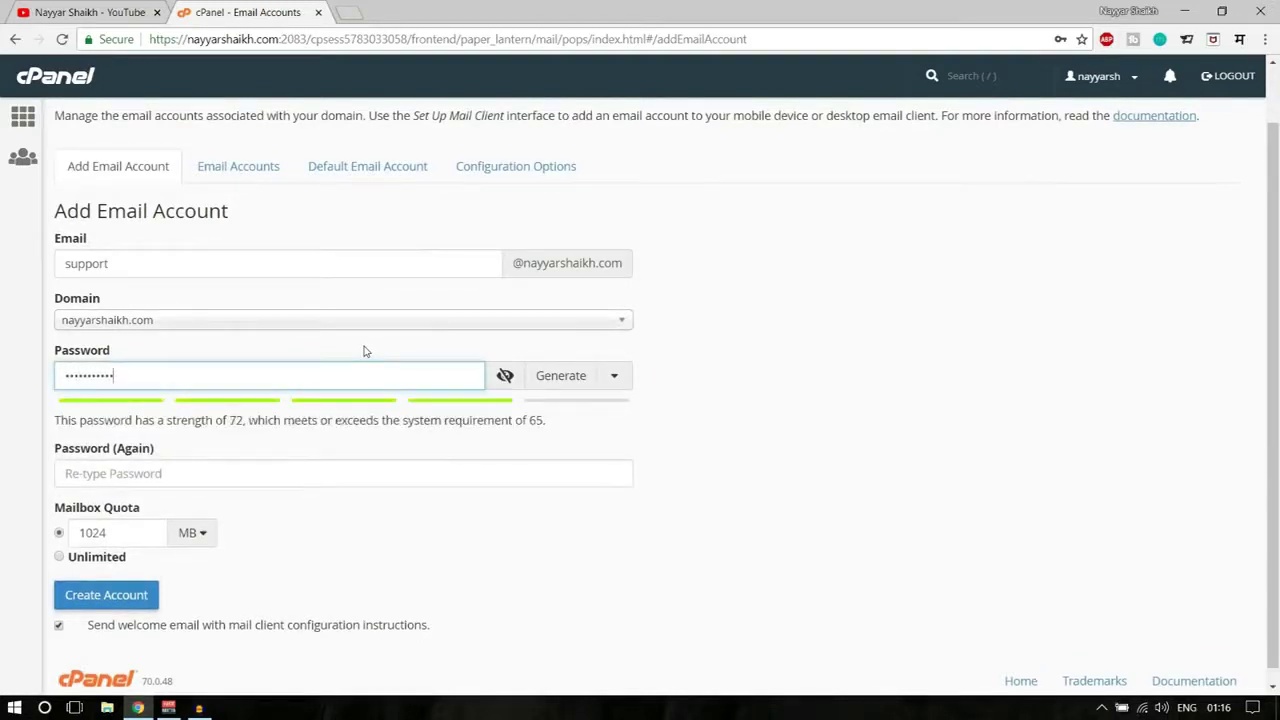
left_click(310, 471)
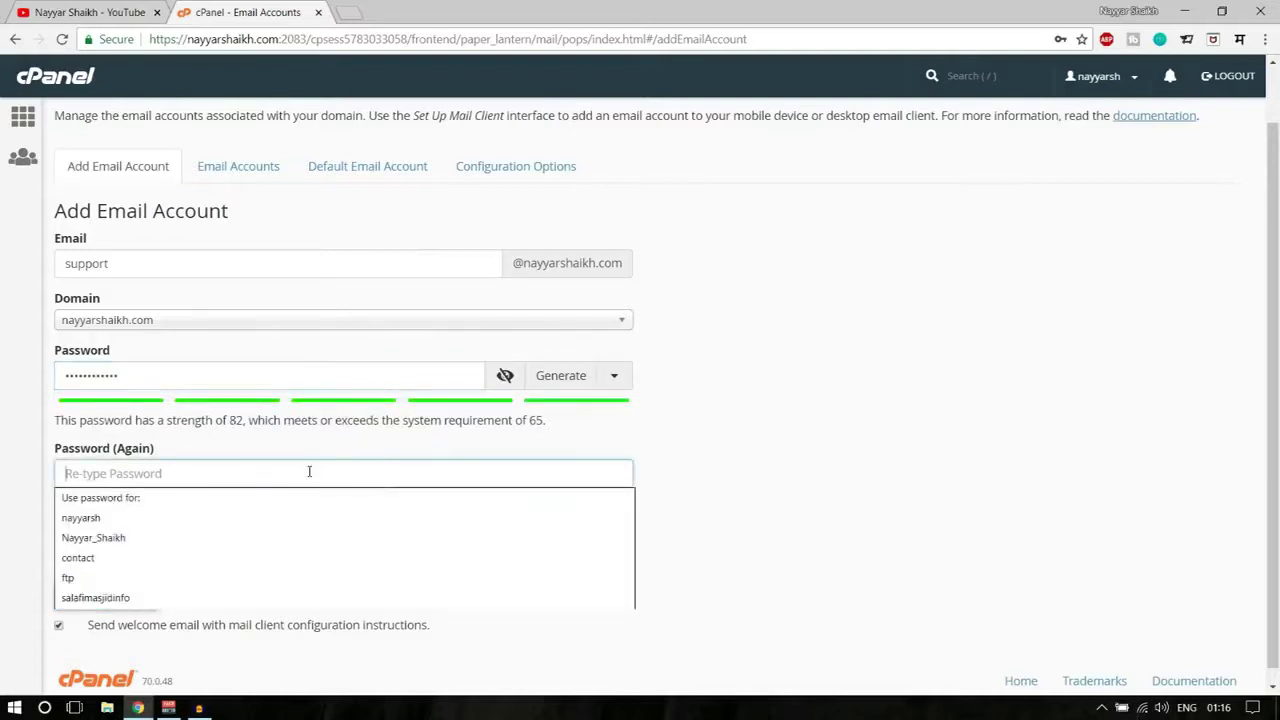
type("a")
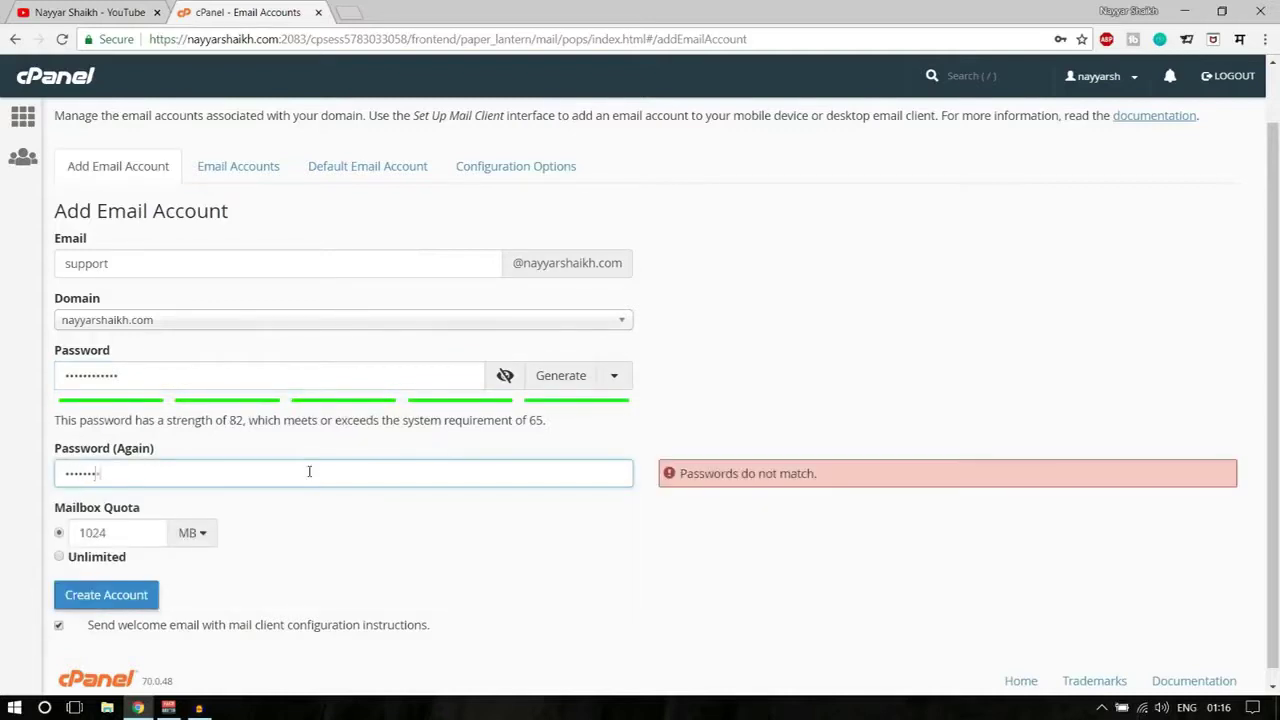
type("a")
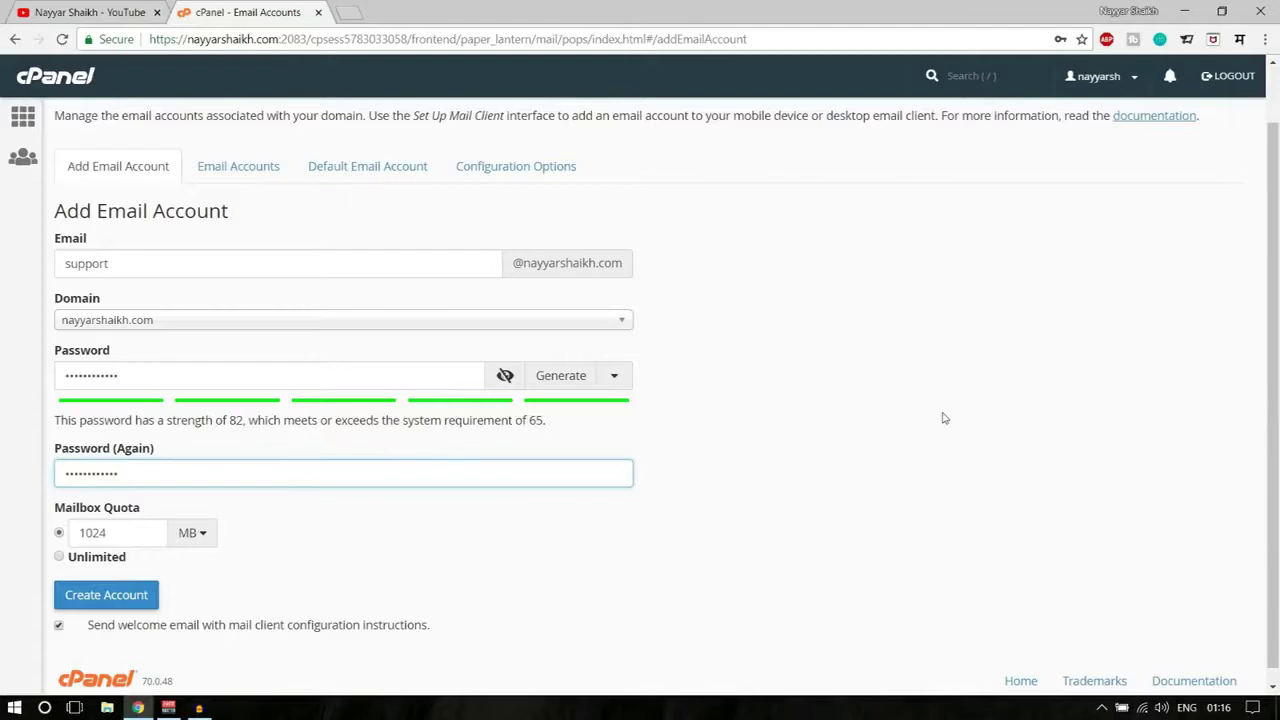
left_click(943, 417)
- Keep the mailbox quota at 1024 MB rather than unlimited and create the account
scroll(943, 417, "down", 1)
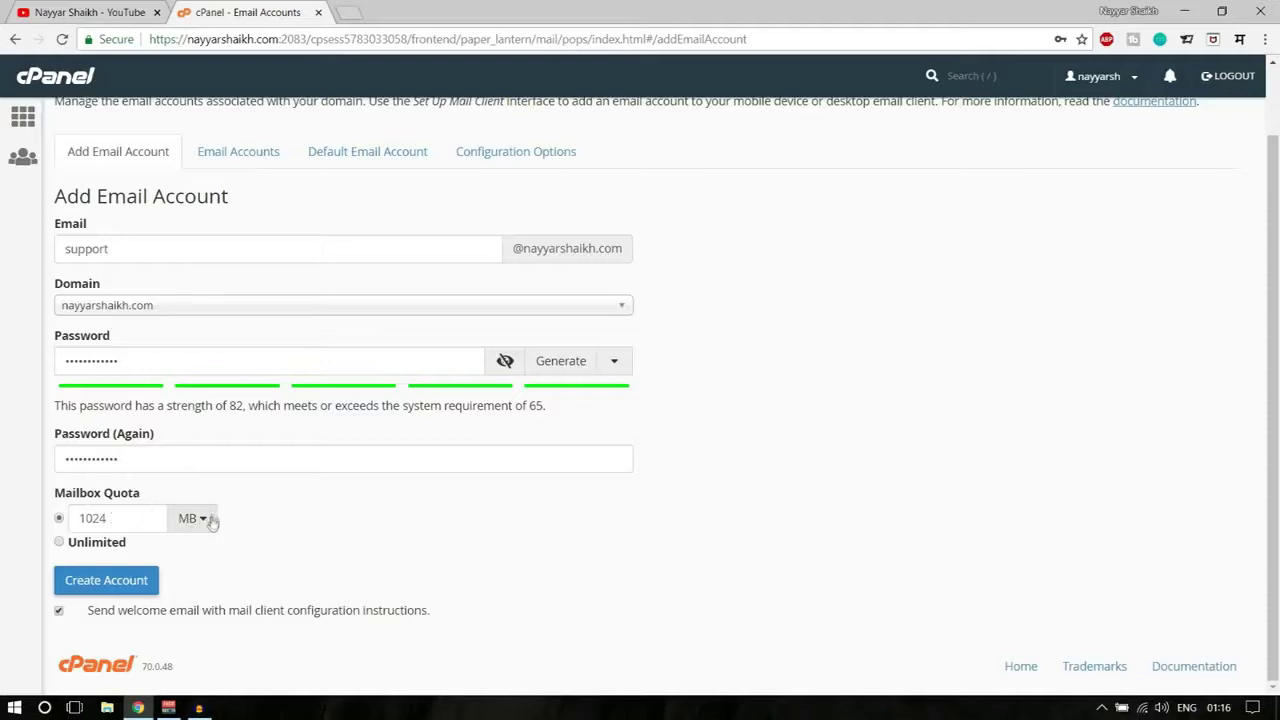
double_click(119, 522)
left_click(306, 524)
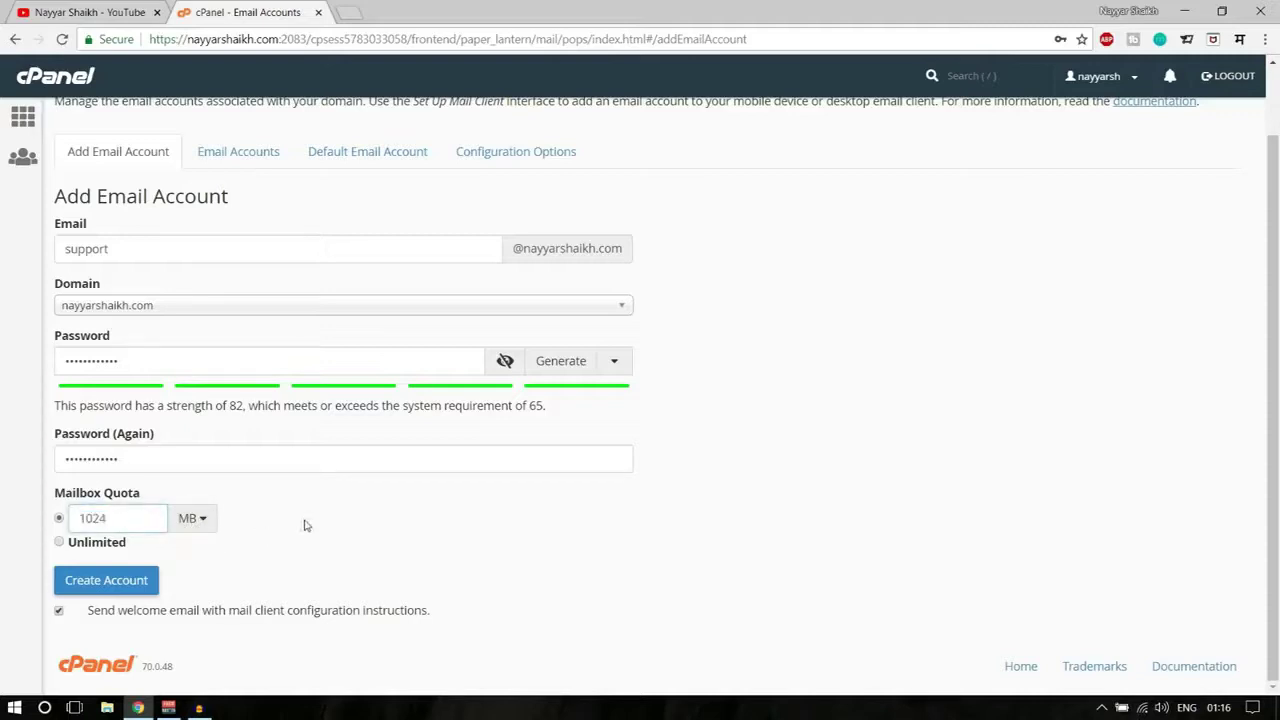
left_click(64, 545)
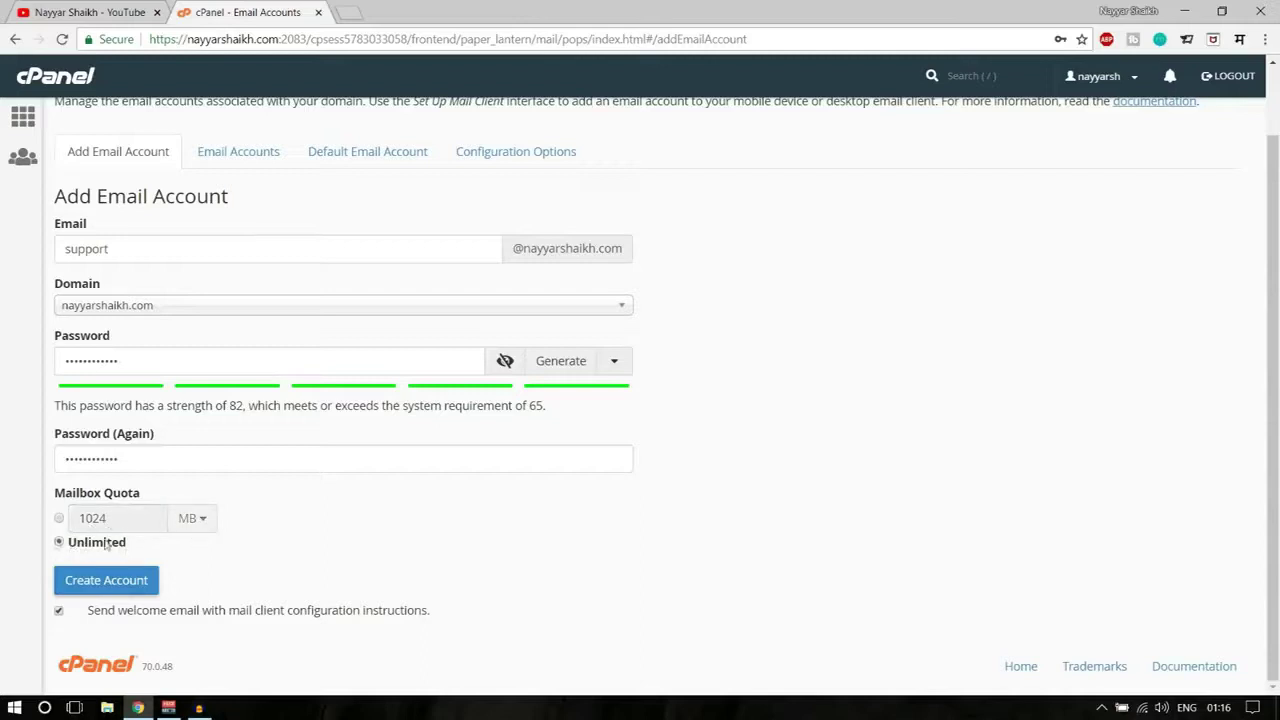
left_click(59, 518)
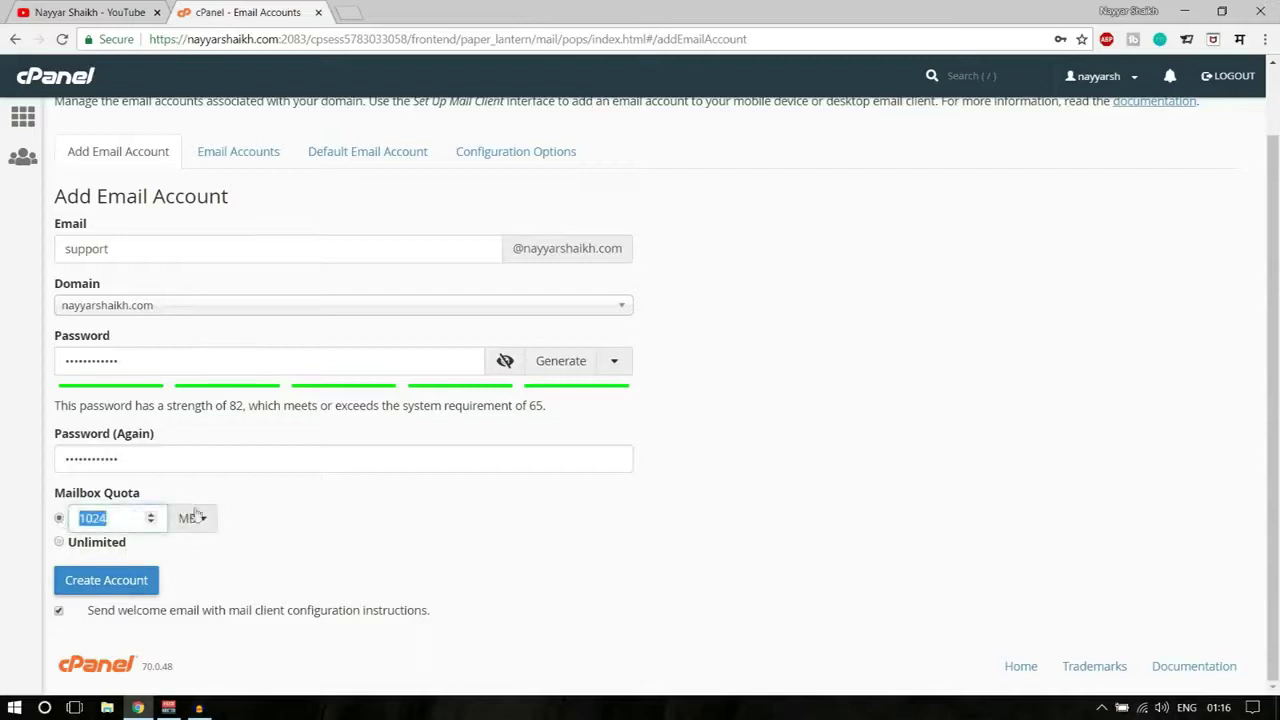
left_click(145, 592)
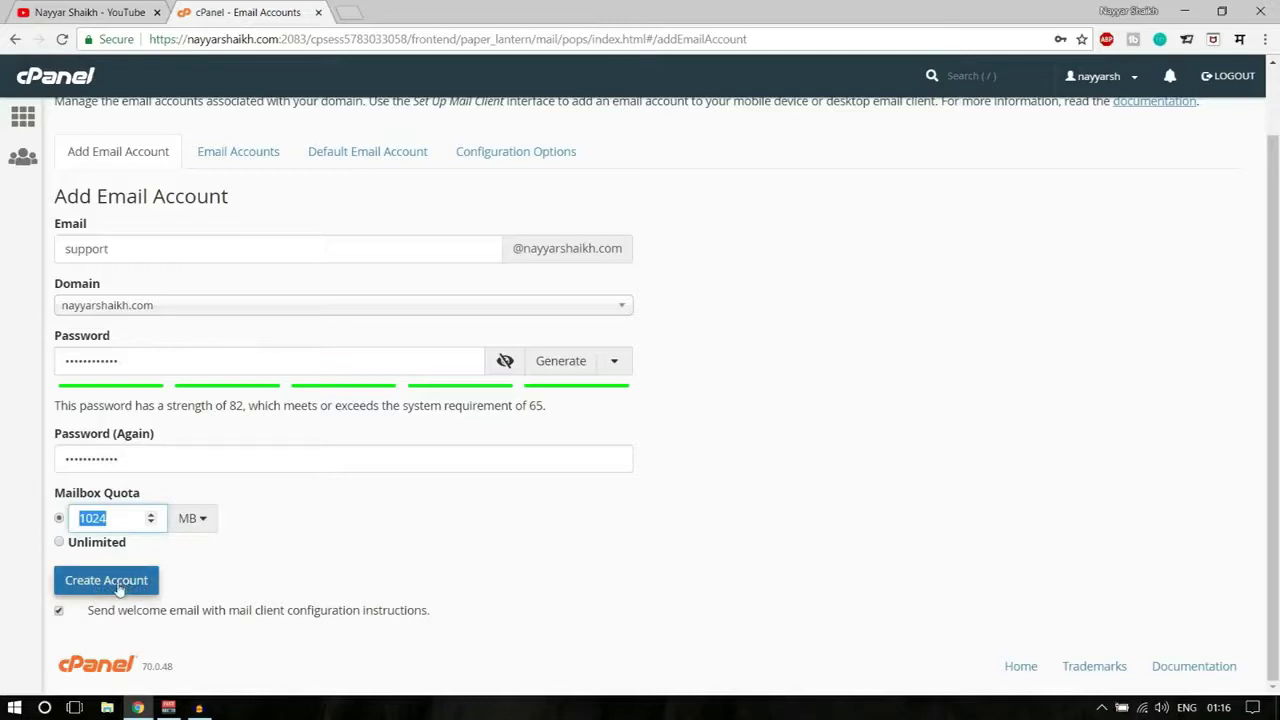
left_click(118, 590)
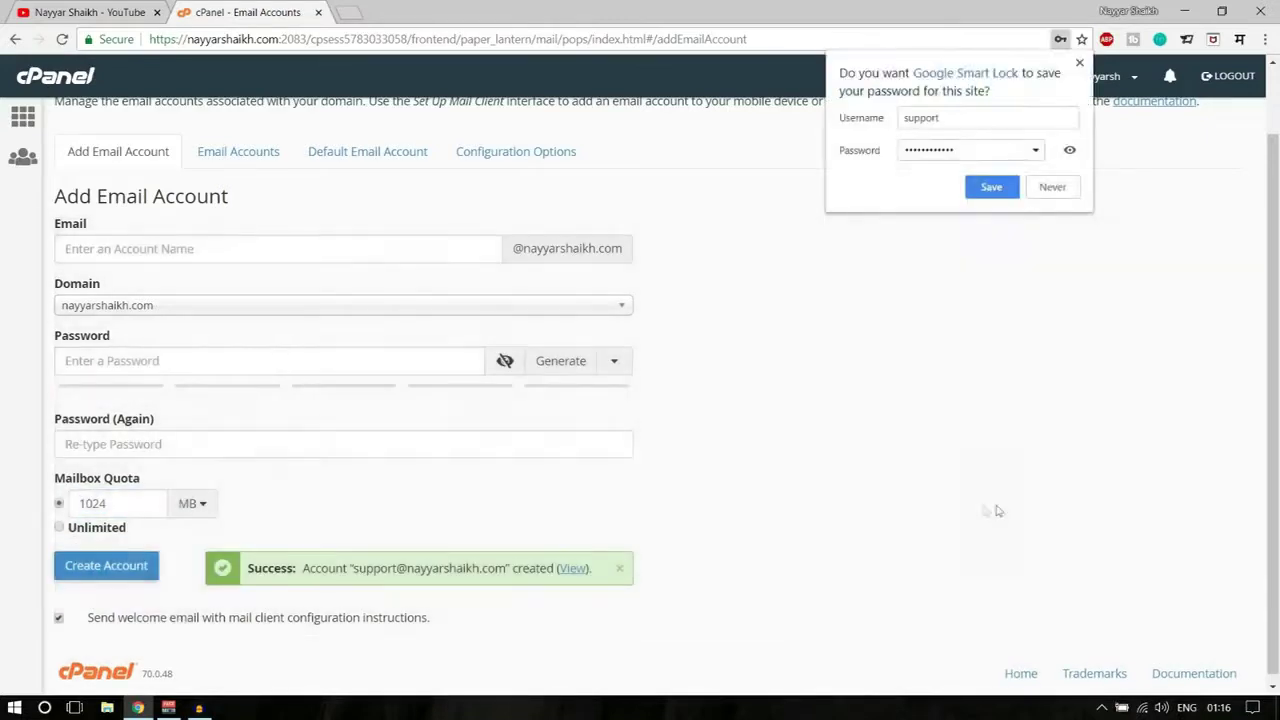
scroll(983, 510, "down", 1)
left_click_drag(250, 560, 484, 565)
left_click(470, 575)
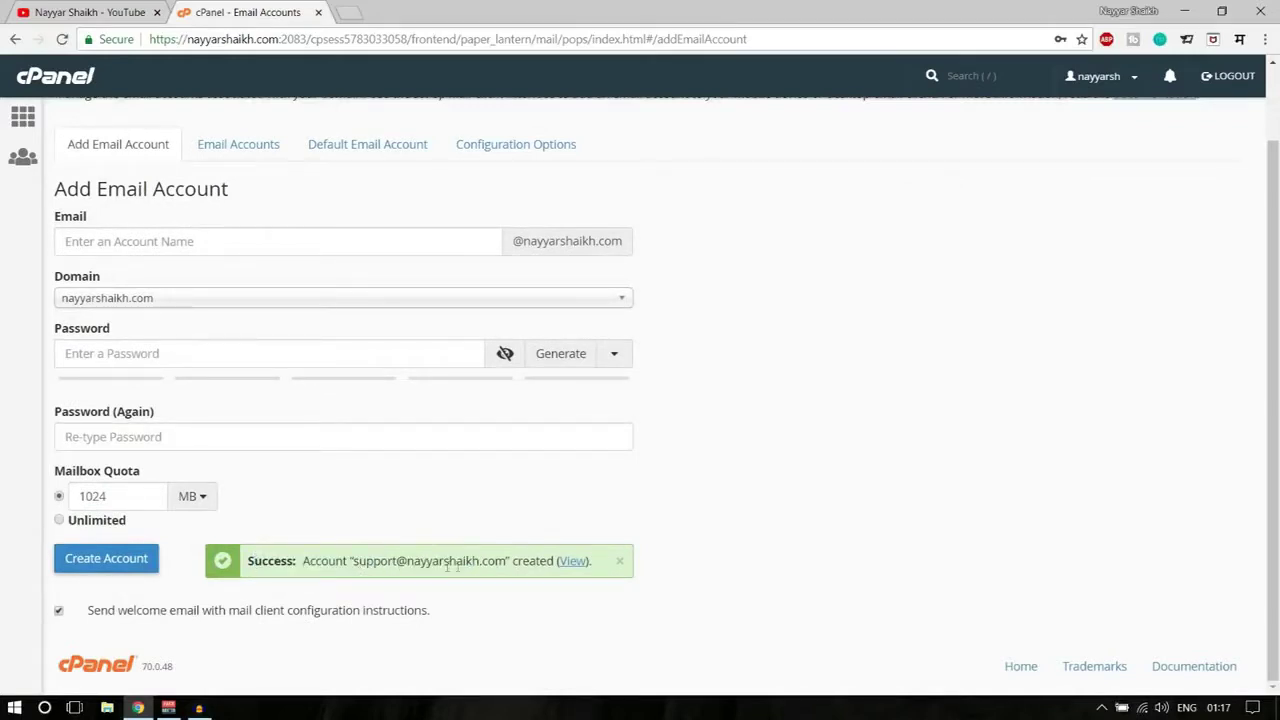
left_click_drag(352, 565, 508, 562)
key("ctrl+c")
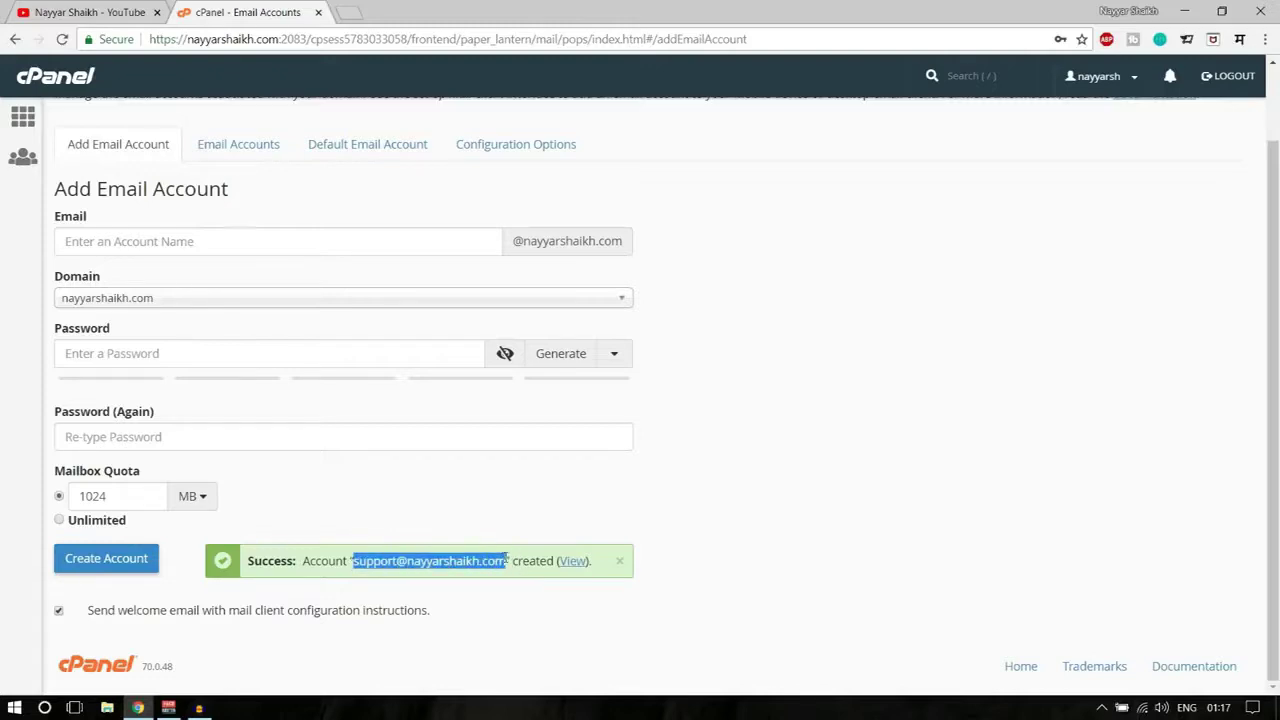
- View the configuration options, return to the add form, and open gmail.com in a new tab
scroll(793, 526, "up", 2)
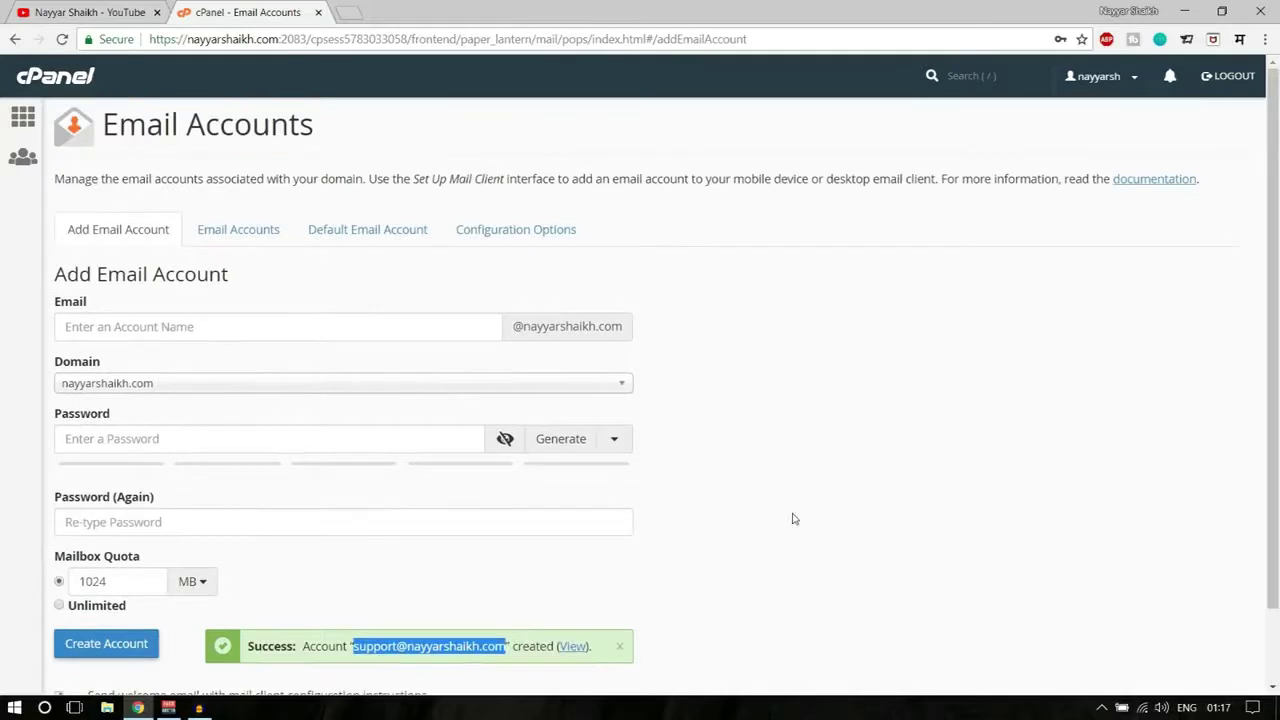
left_click(508, 233)
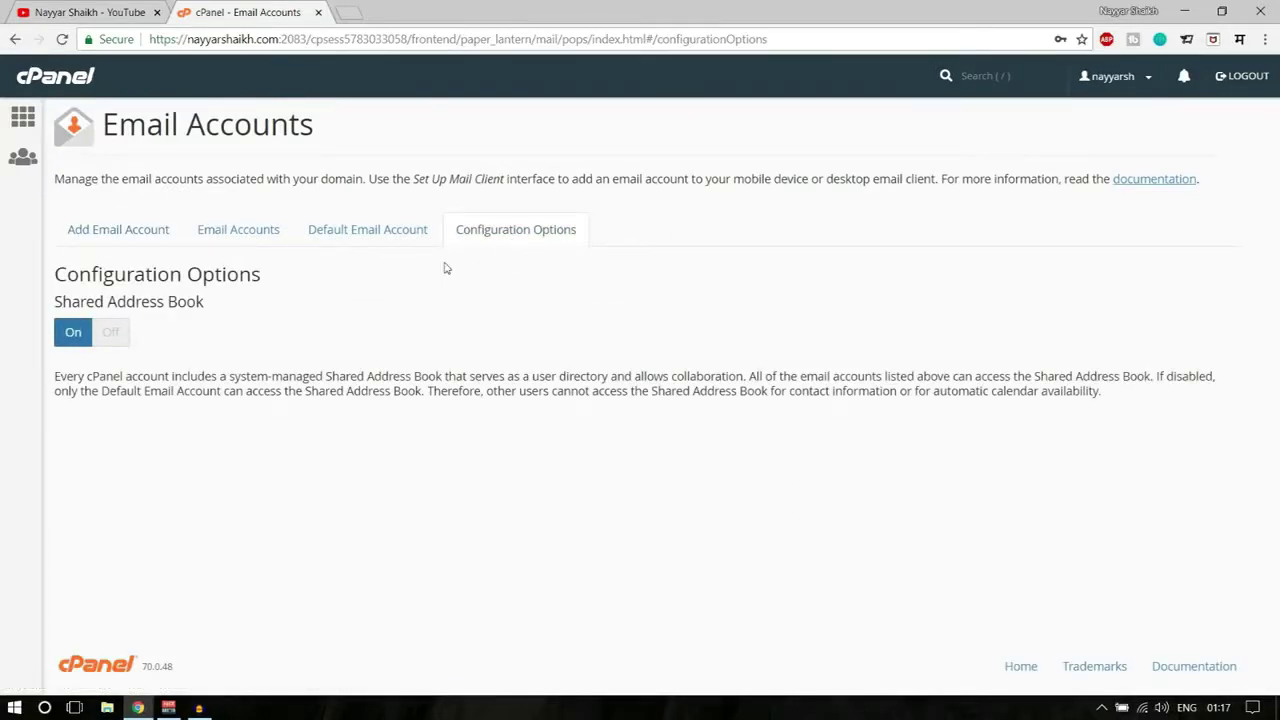
left_click(131, 232)
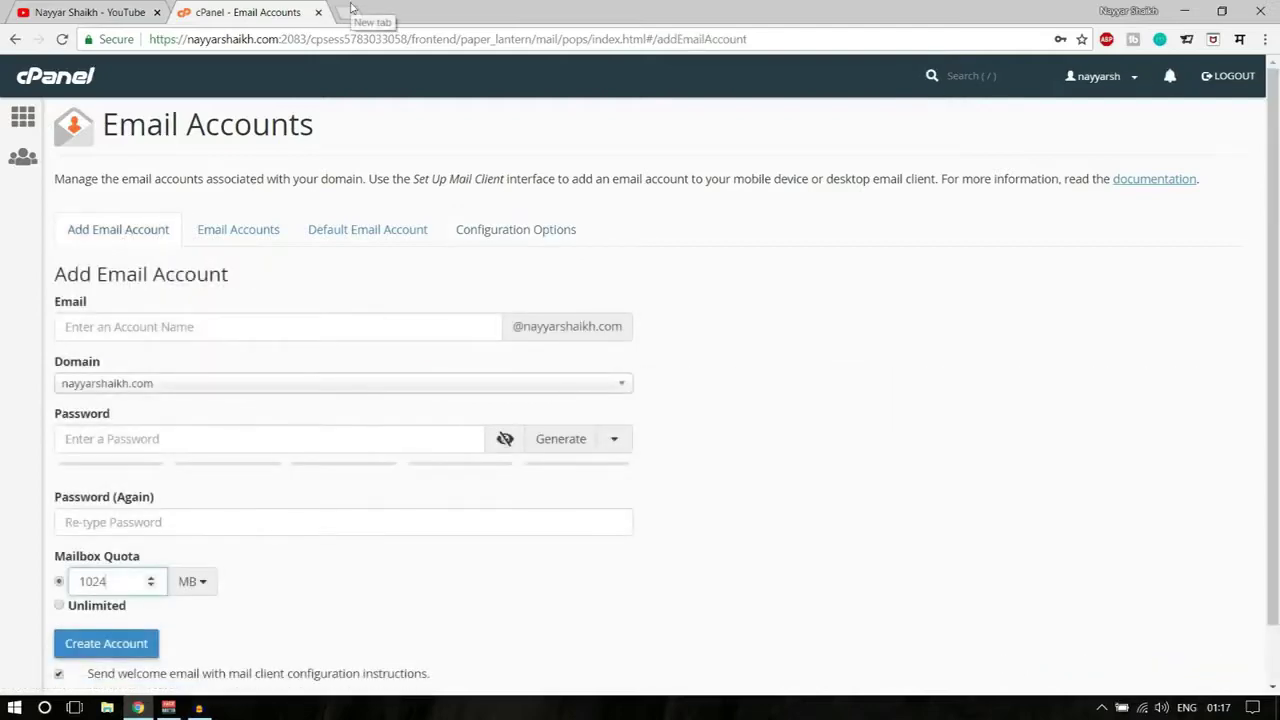
left_click(349, 11)
key("Return")
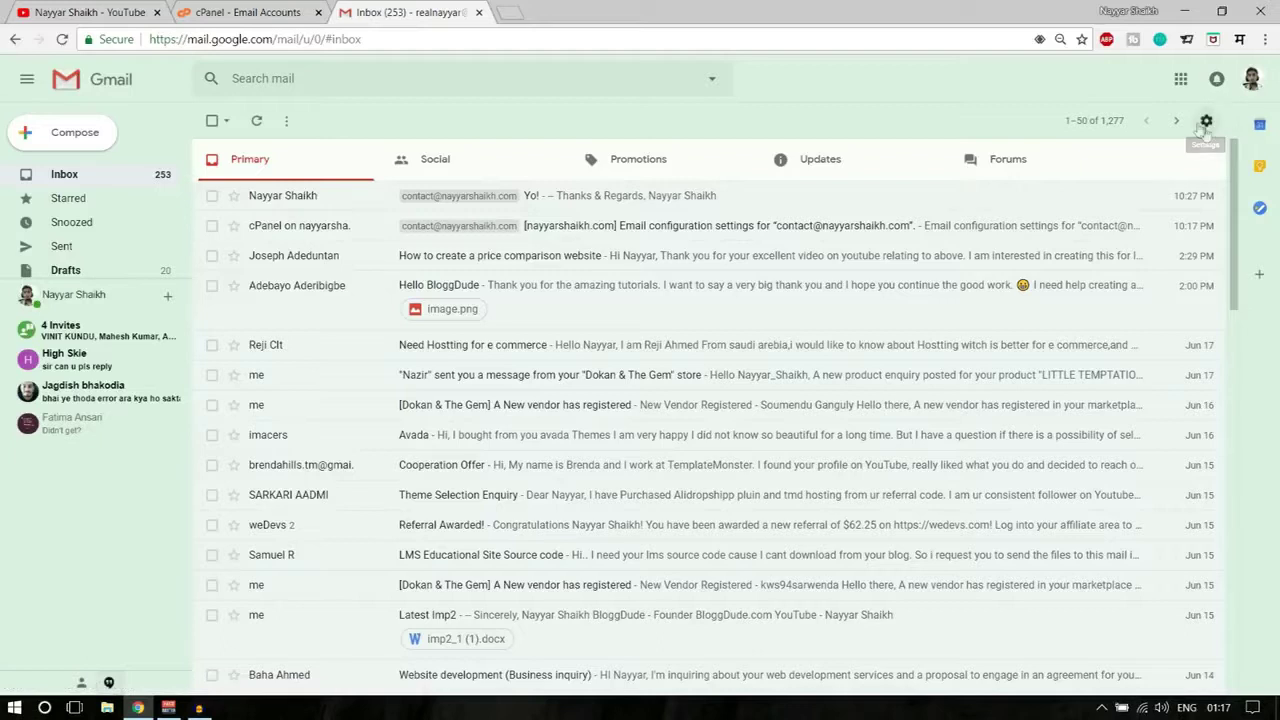
- Open Gmail's full settings on the Accounts and Import tab
left_click(1206, 122)
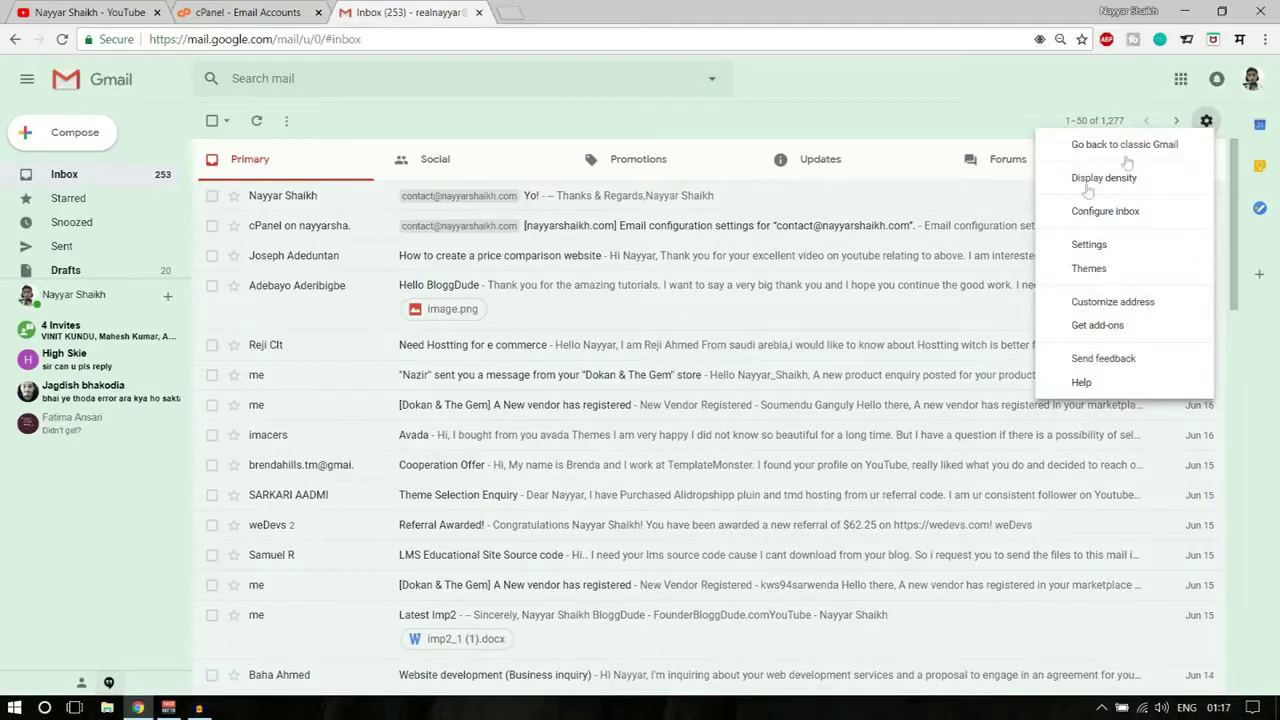
left_click(1086, 245)
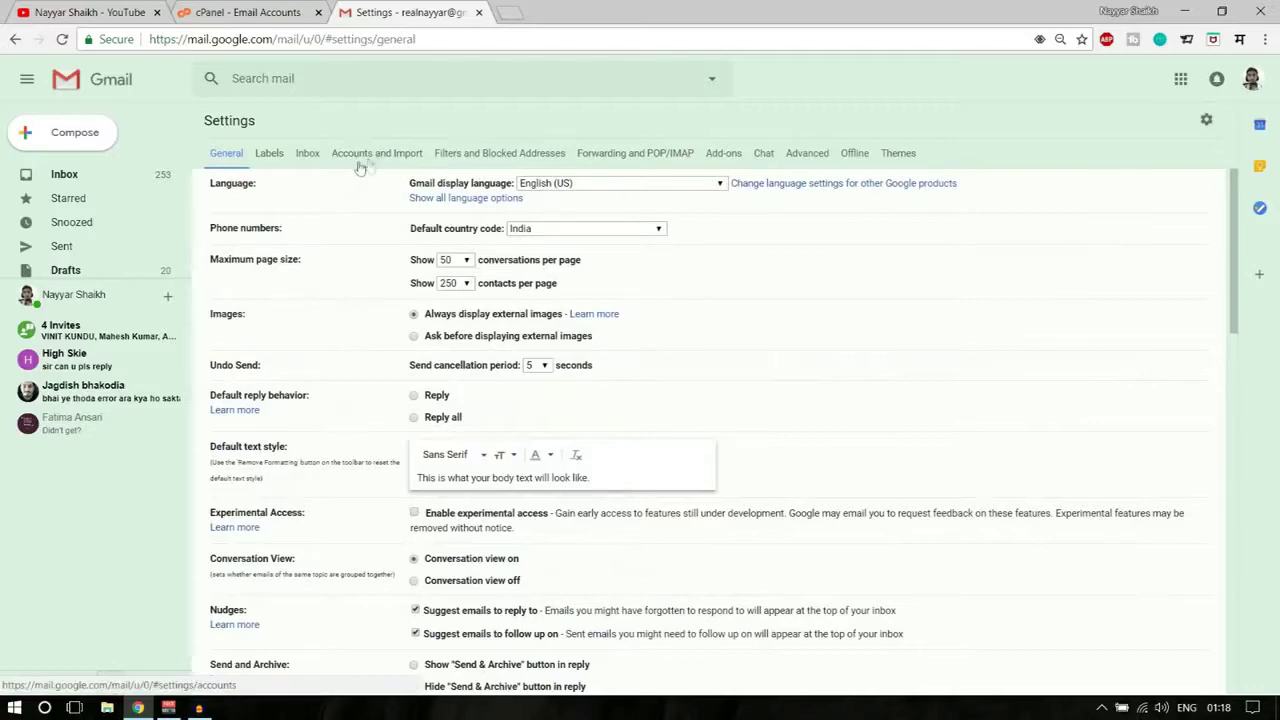
left_click(395, 156)
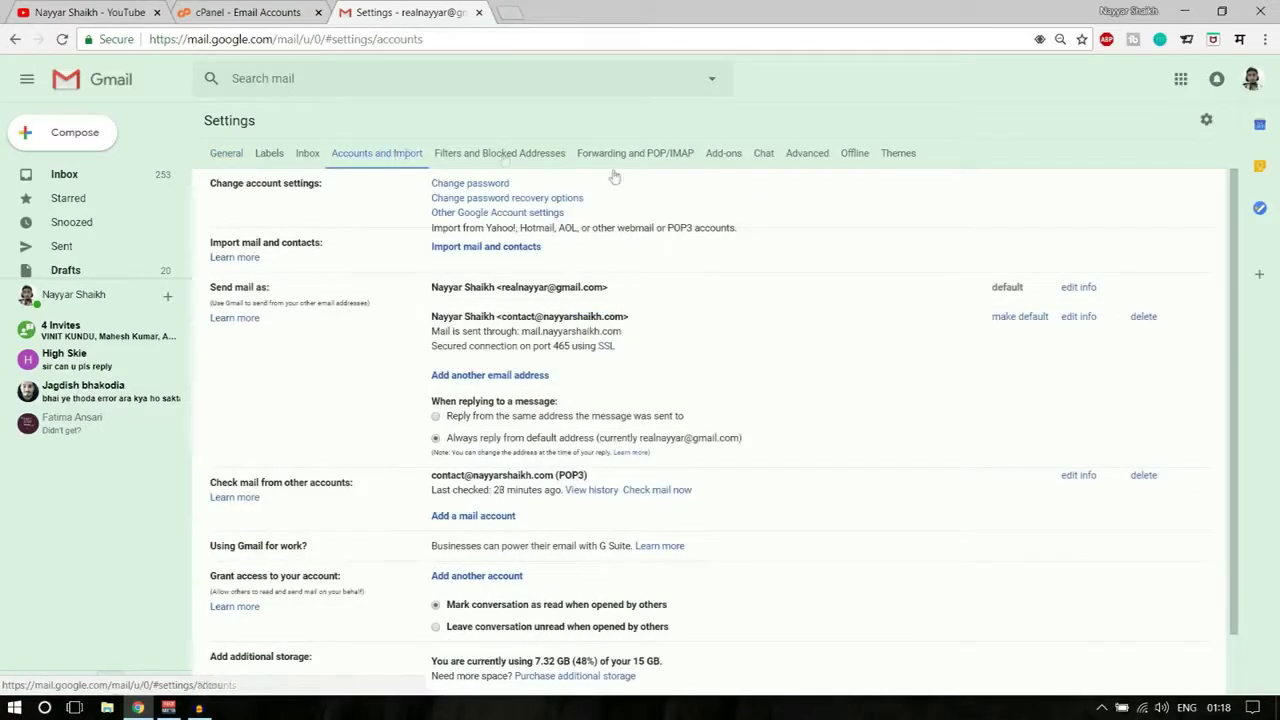
scroll(783, 325, "down", 2)
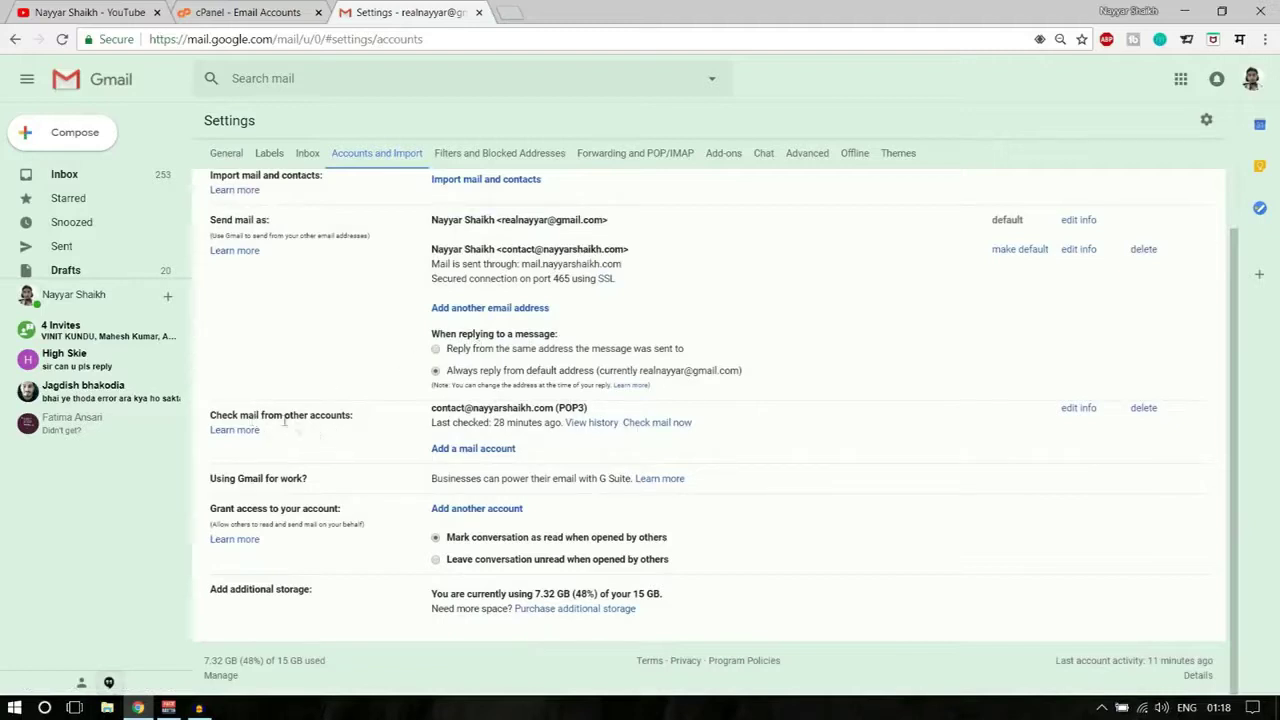
- Check the existing POP3 account under Check mail from other accounts
left_click_drag(210, 415, 576, 410)
left_click(438, 410)
left_click(484, 413)
left_click_drag(430, 410, 522, 410)
left_click(563, 408)
left_click(482, 452)
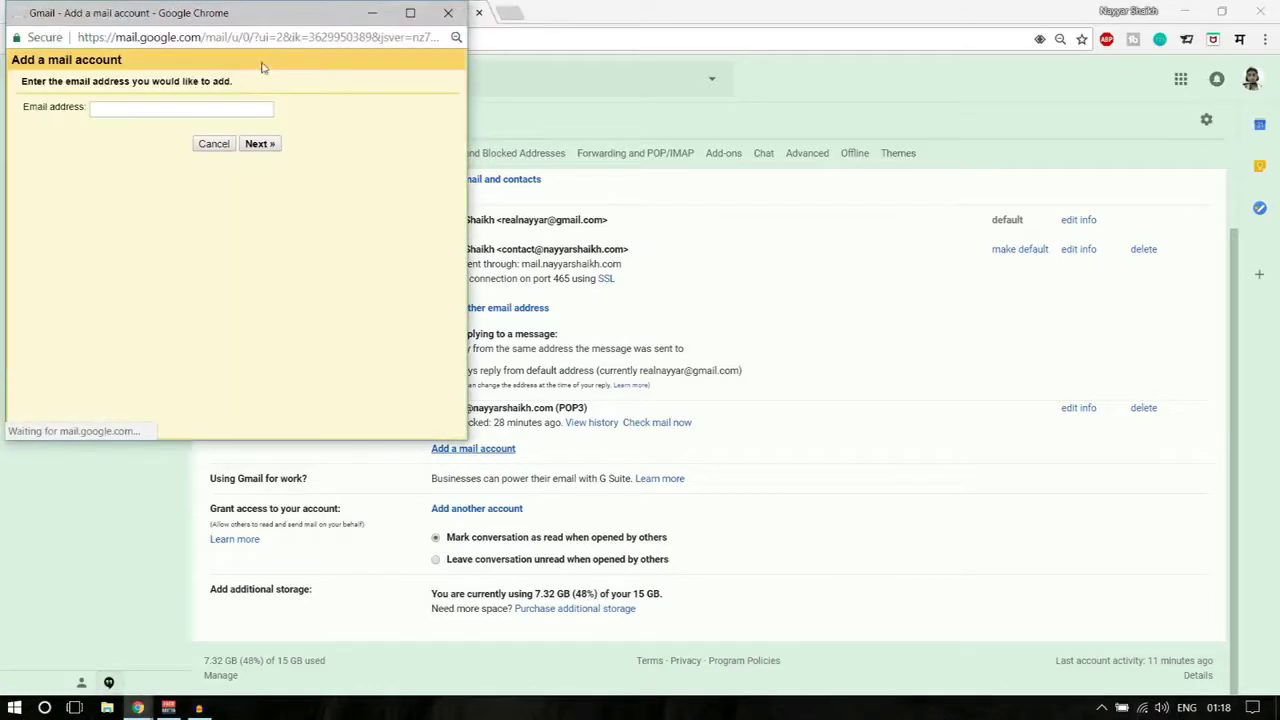
left_click_drag(224, 14, 630, 158)
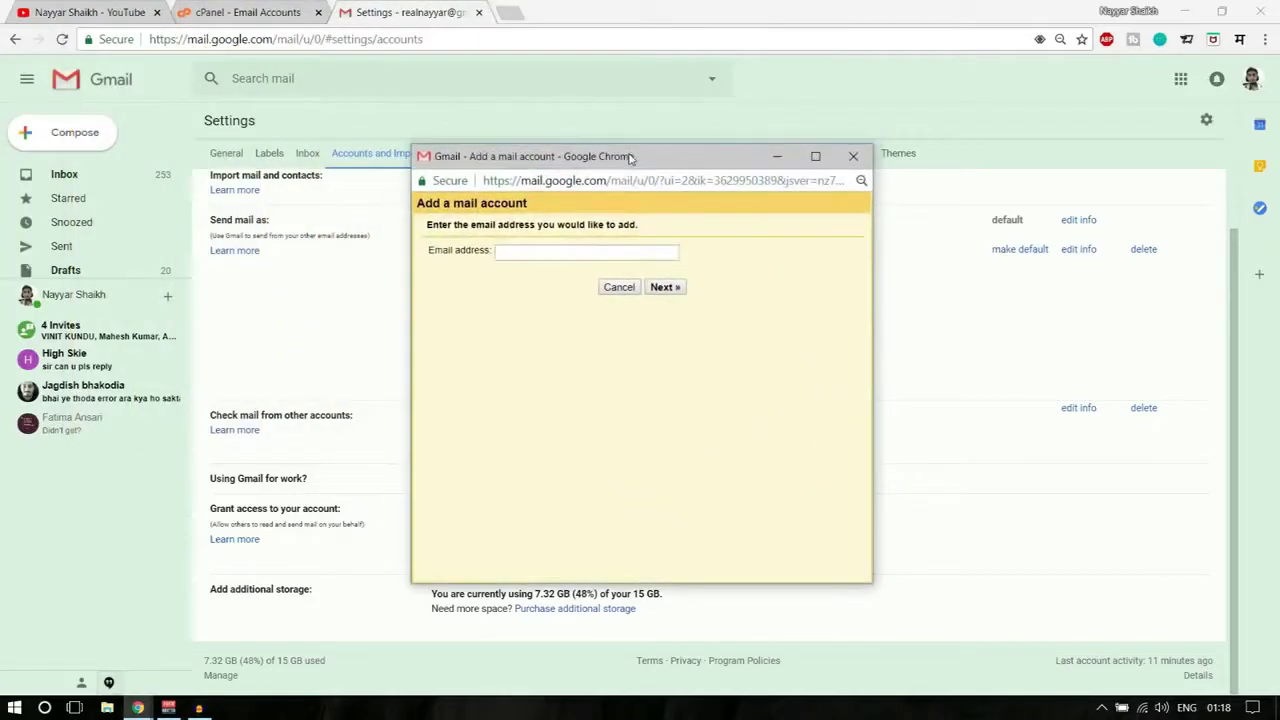
key("ctrl+v")
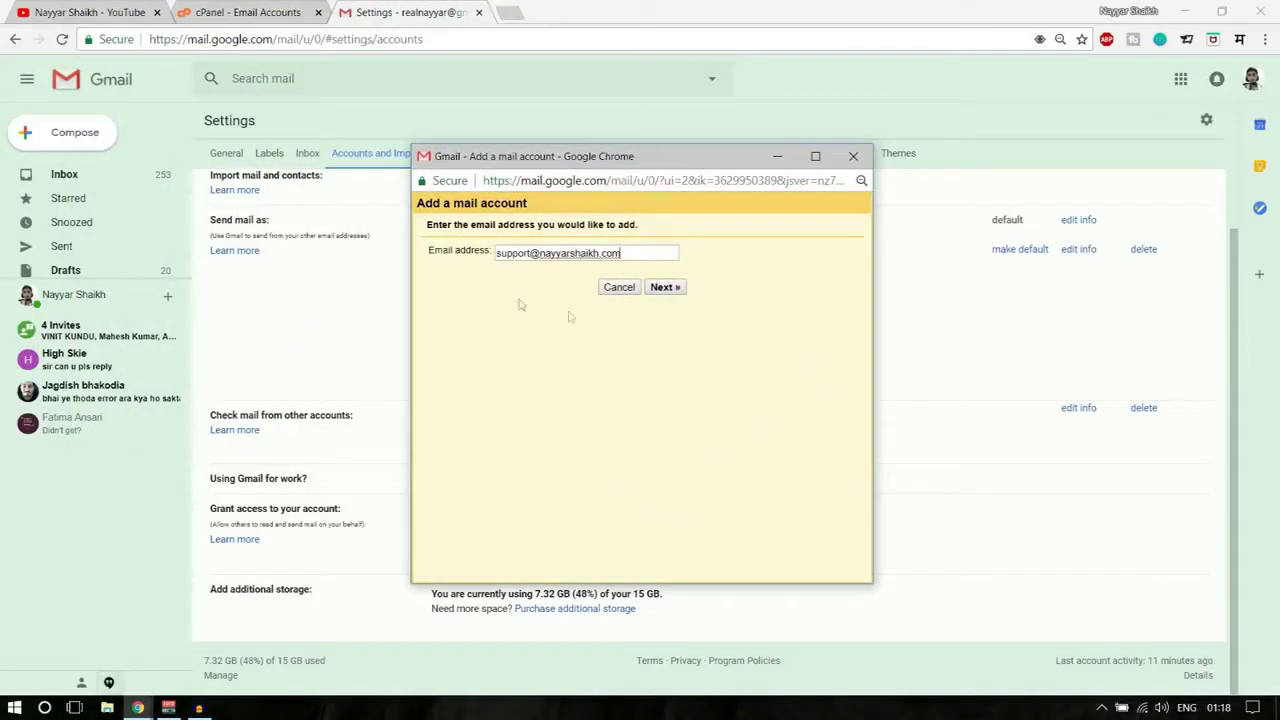
left_click(662, 290)
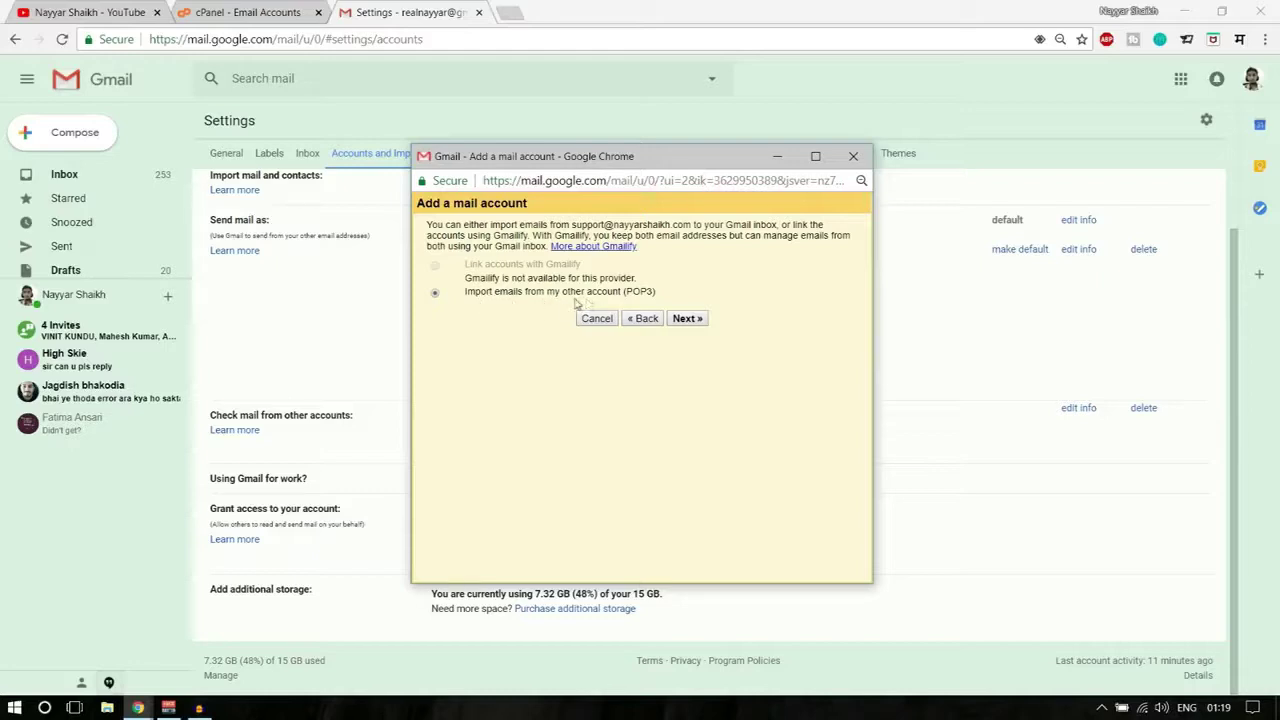
left_click(697, 321)
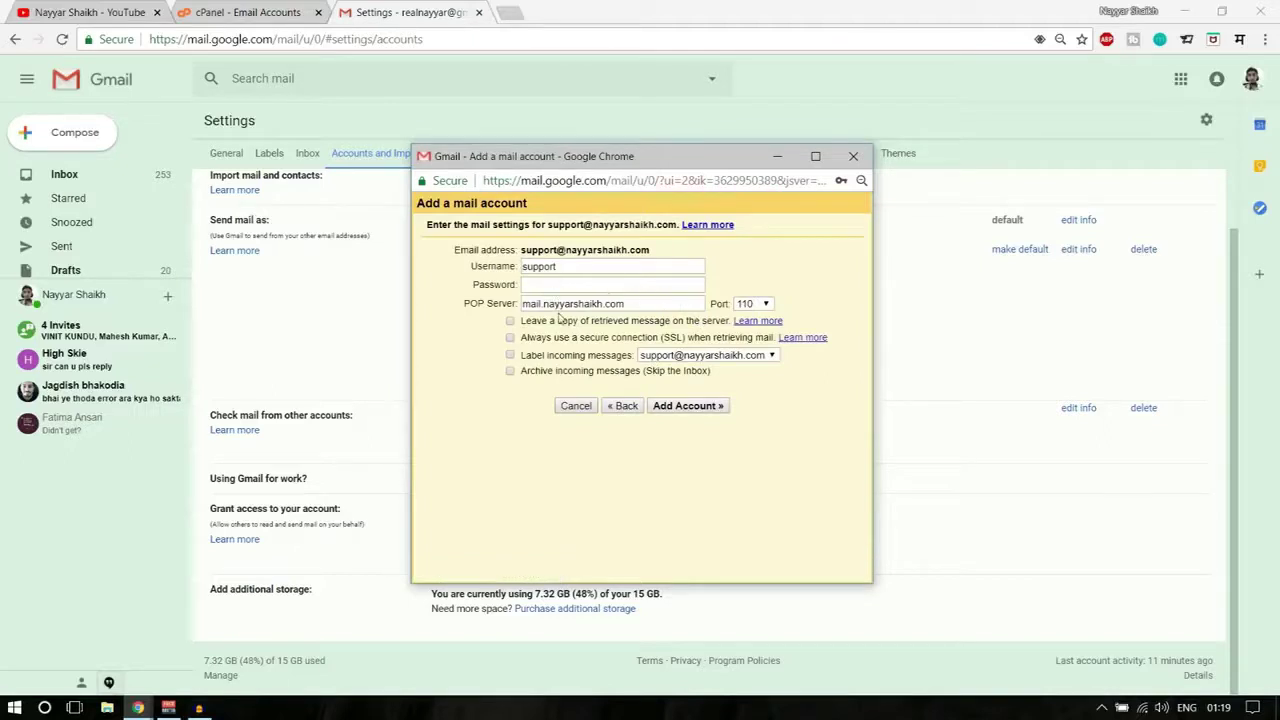
left_click_drag(563, 266, 497, 262)
key("ctrl+v")
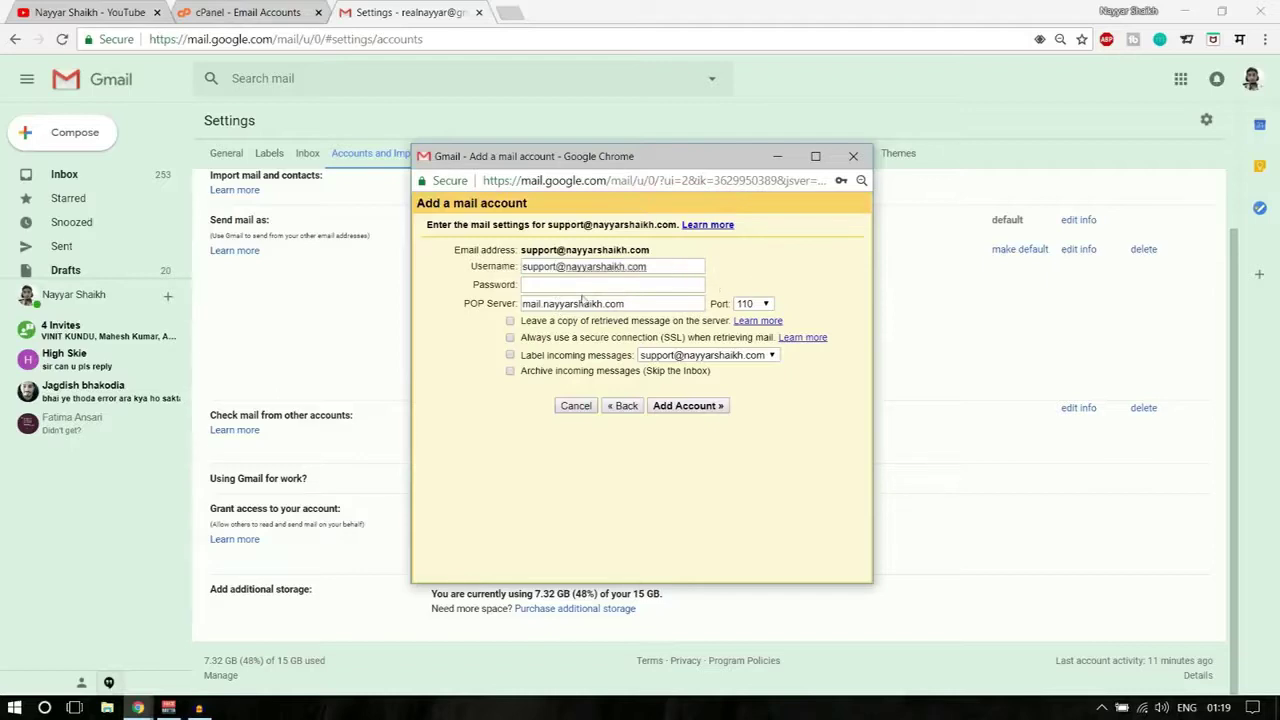
left_click(555, 285)
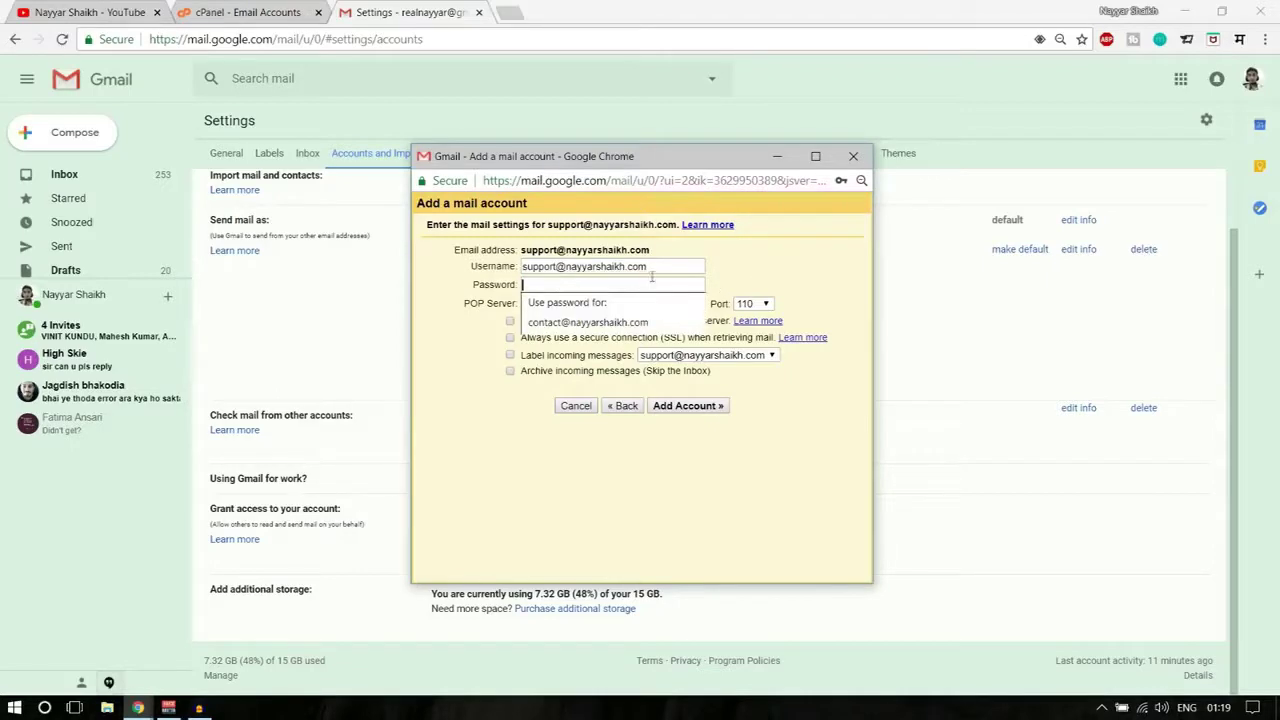
type("•••••")
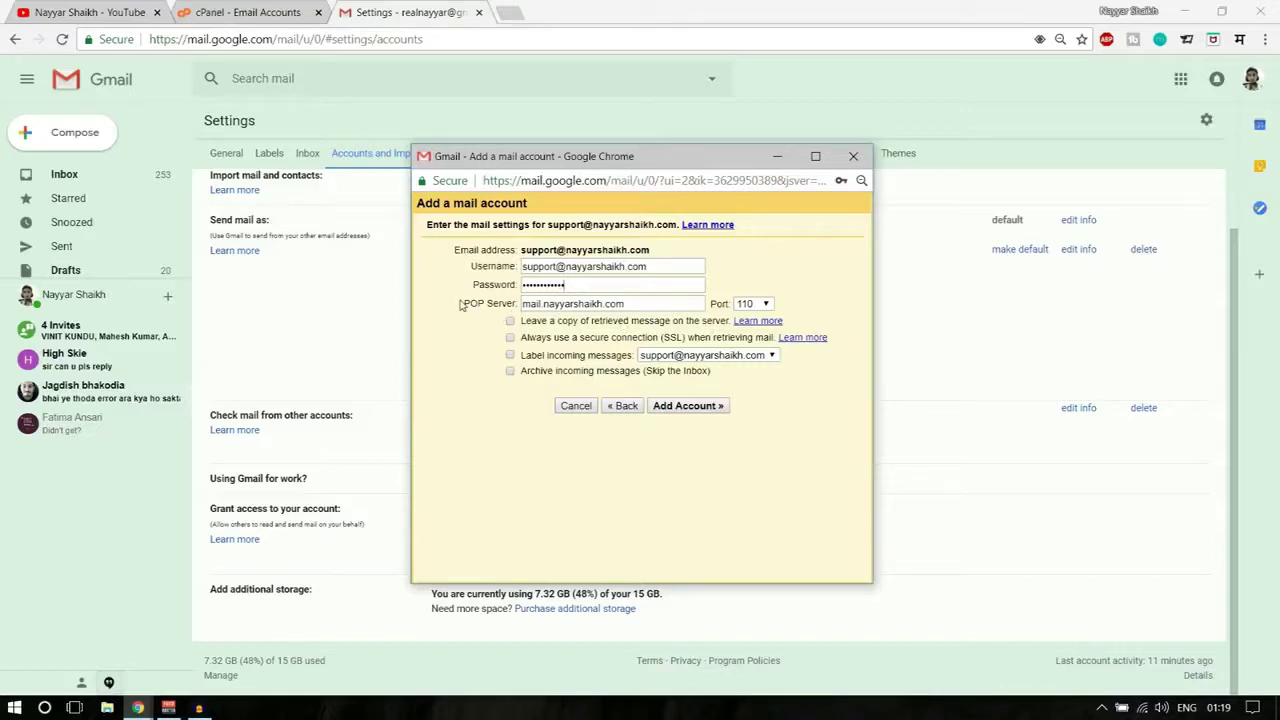
left_click_drag(648, 302, 515, 305)
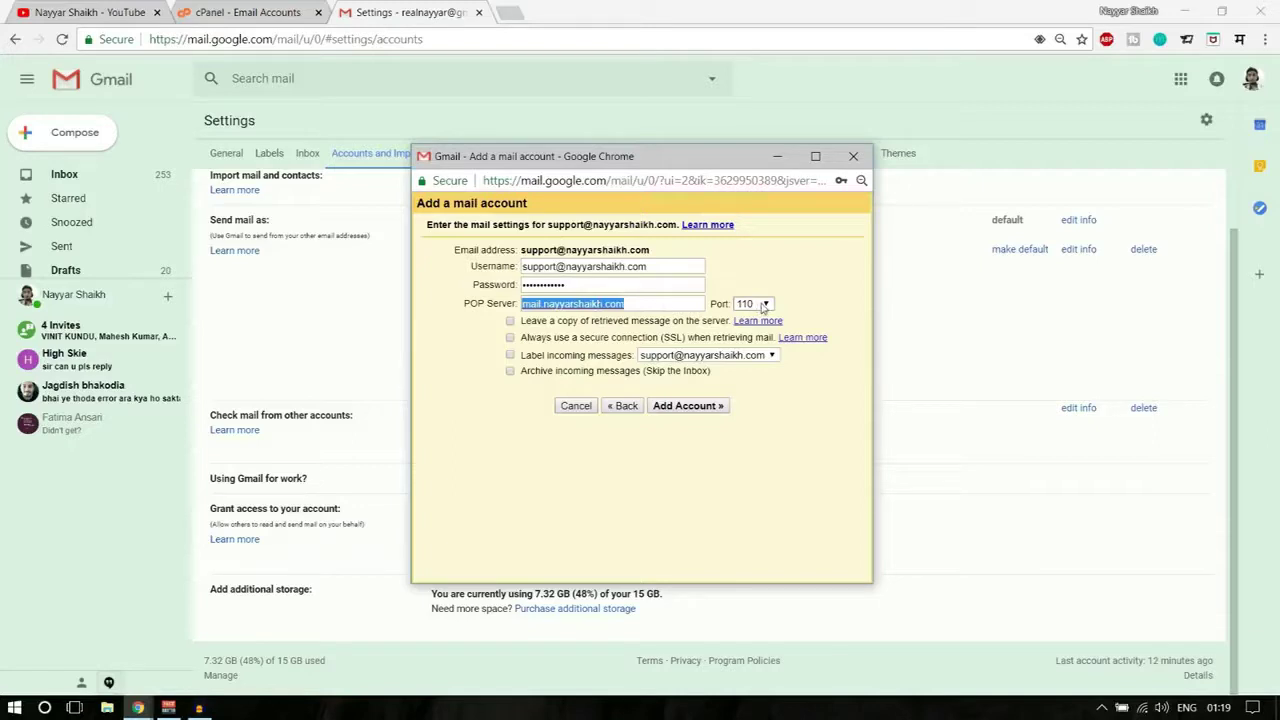
- Change the POP port to 995
left_click(757, 305)
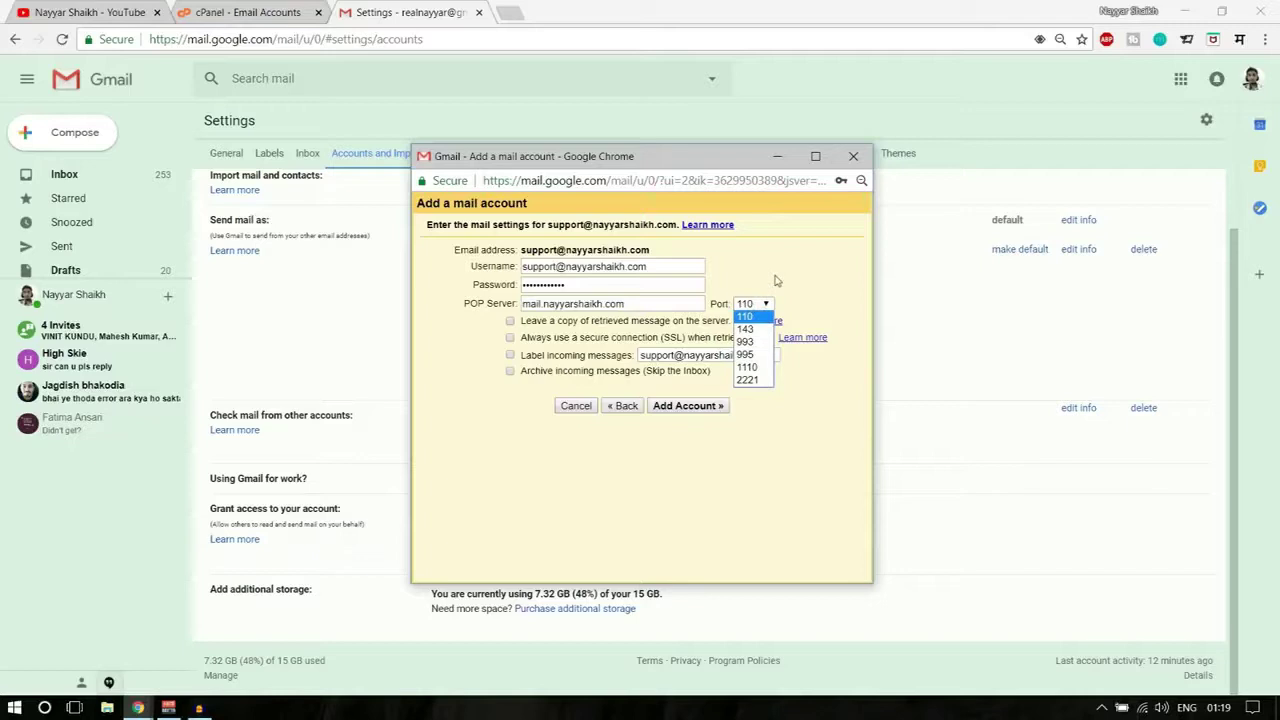
left_click(776, 290)
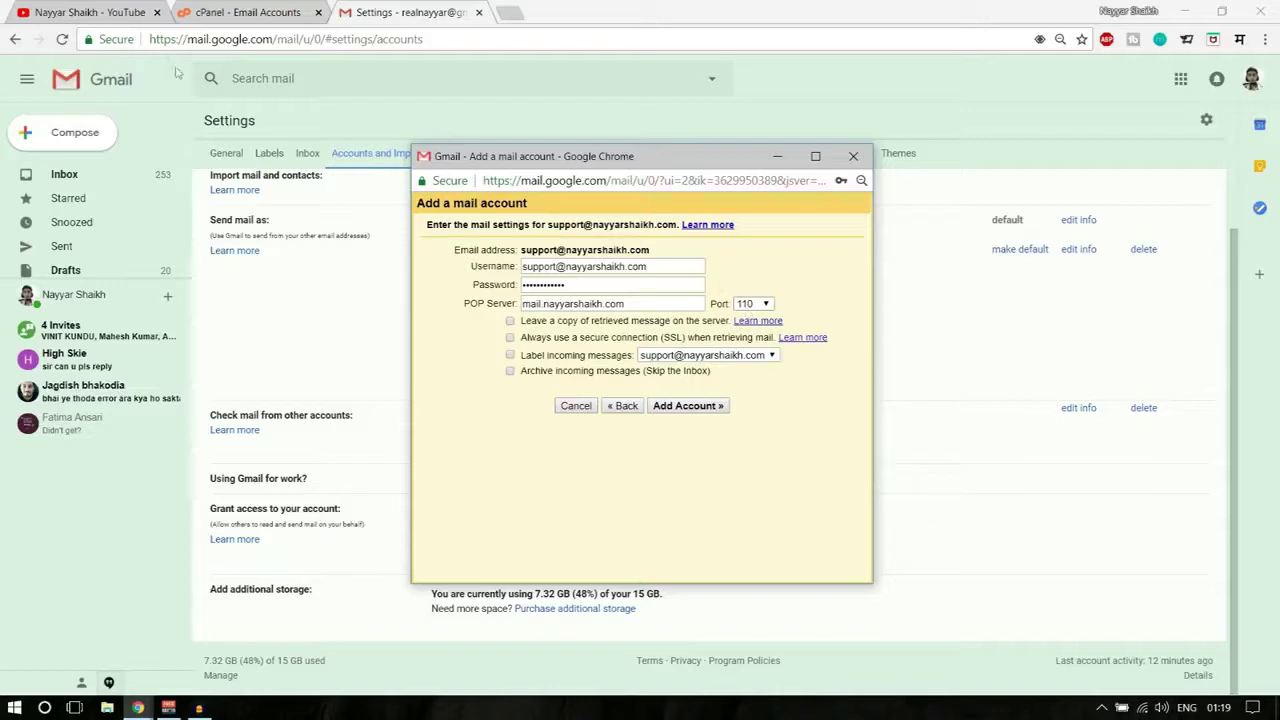
left_click(766, 303)
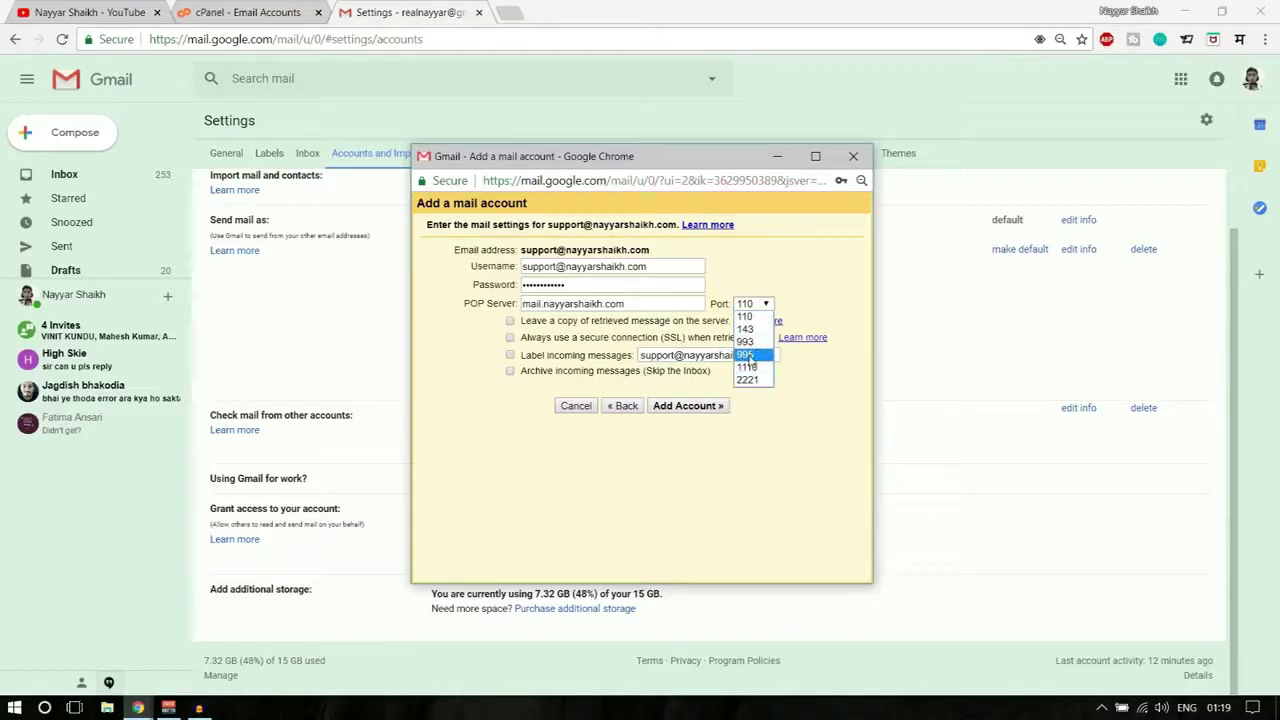
left_click(748, 356)
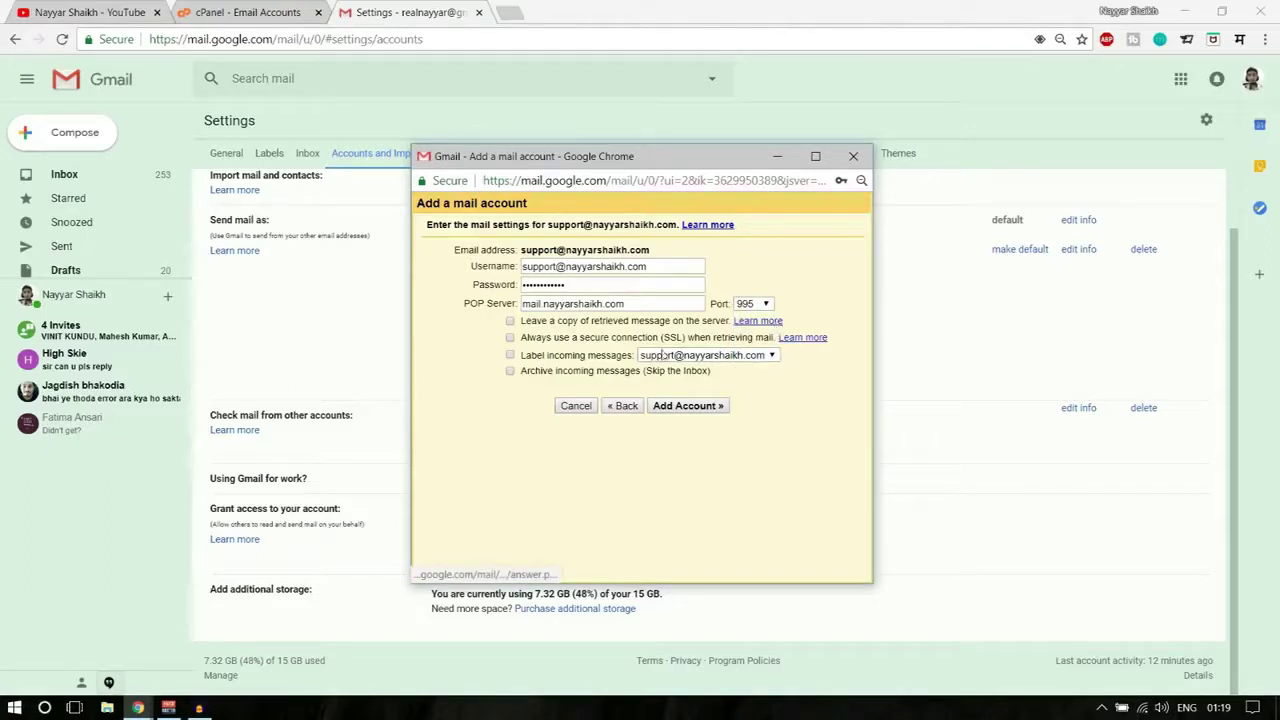
- Leave copies of retrieved messages on the server and label incoming messages
left_click(510, 321)
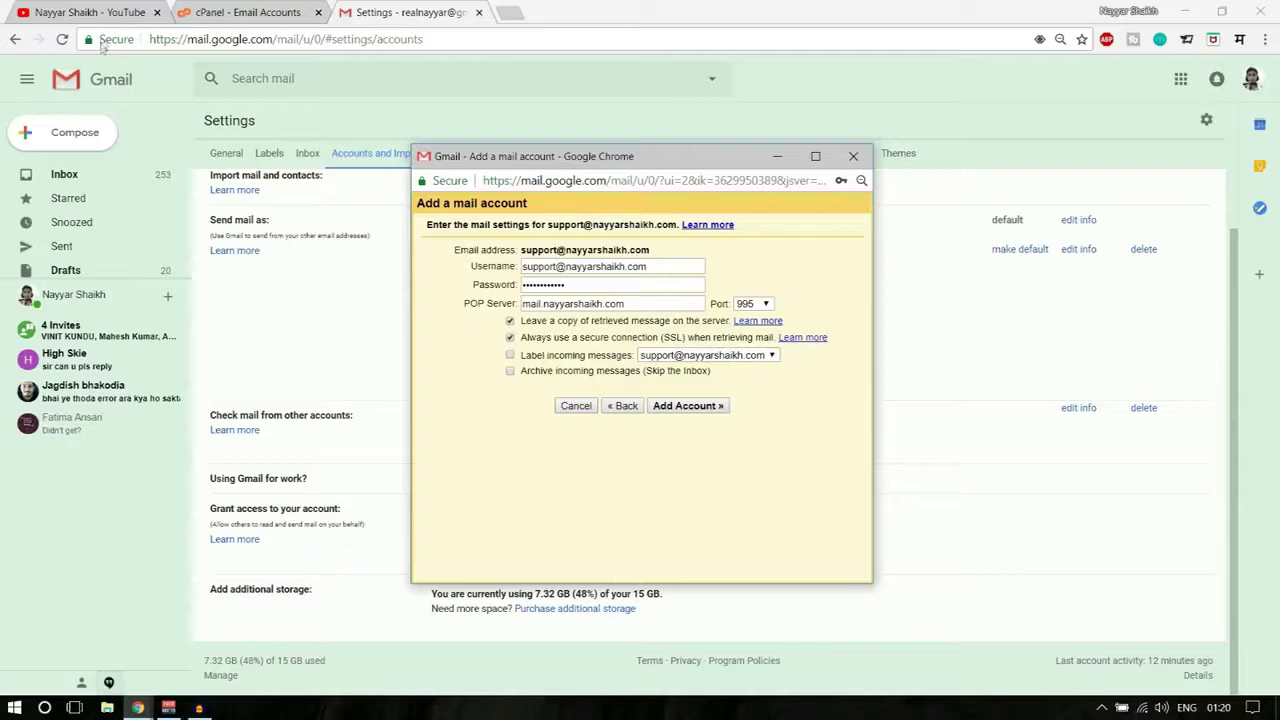
double_click(160, 39)
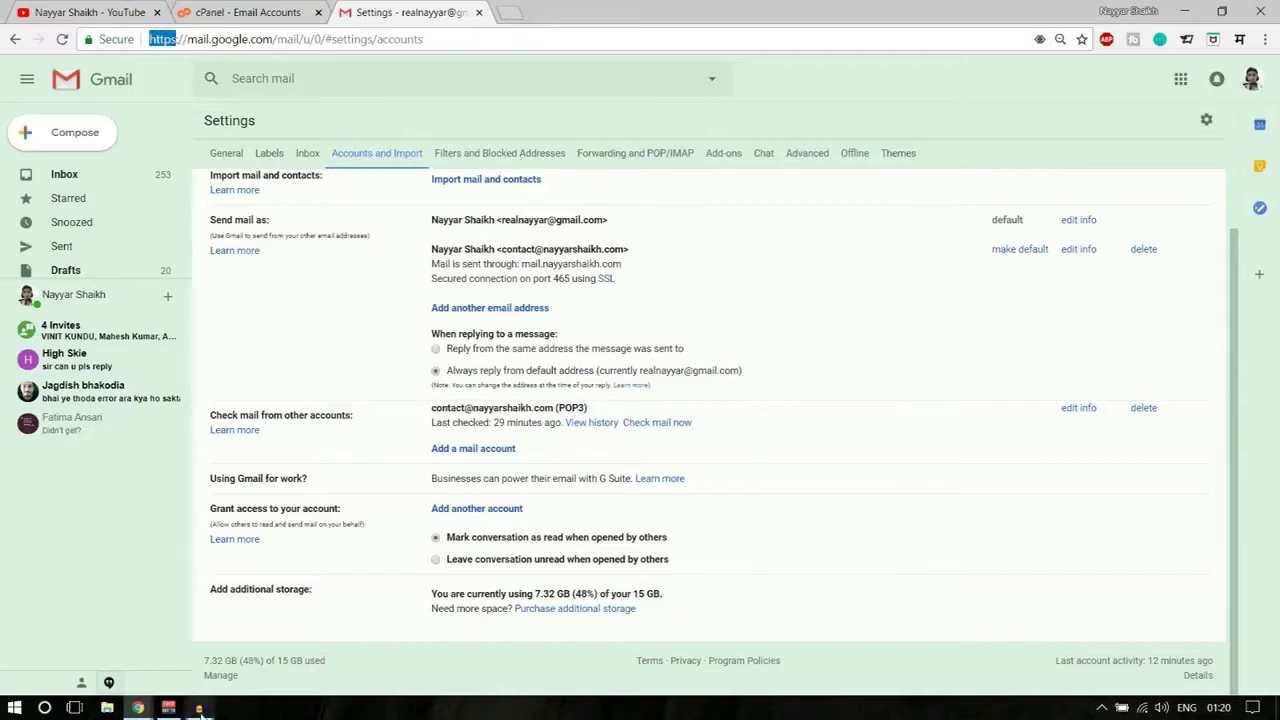
left_click(138, 708)
left_click(229, 682)
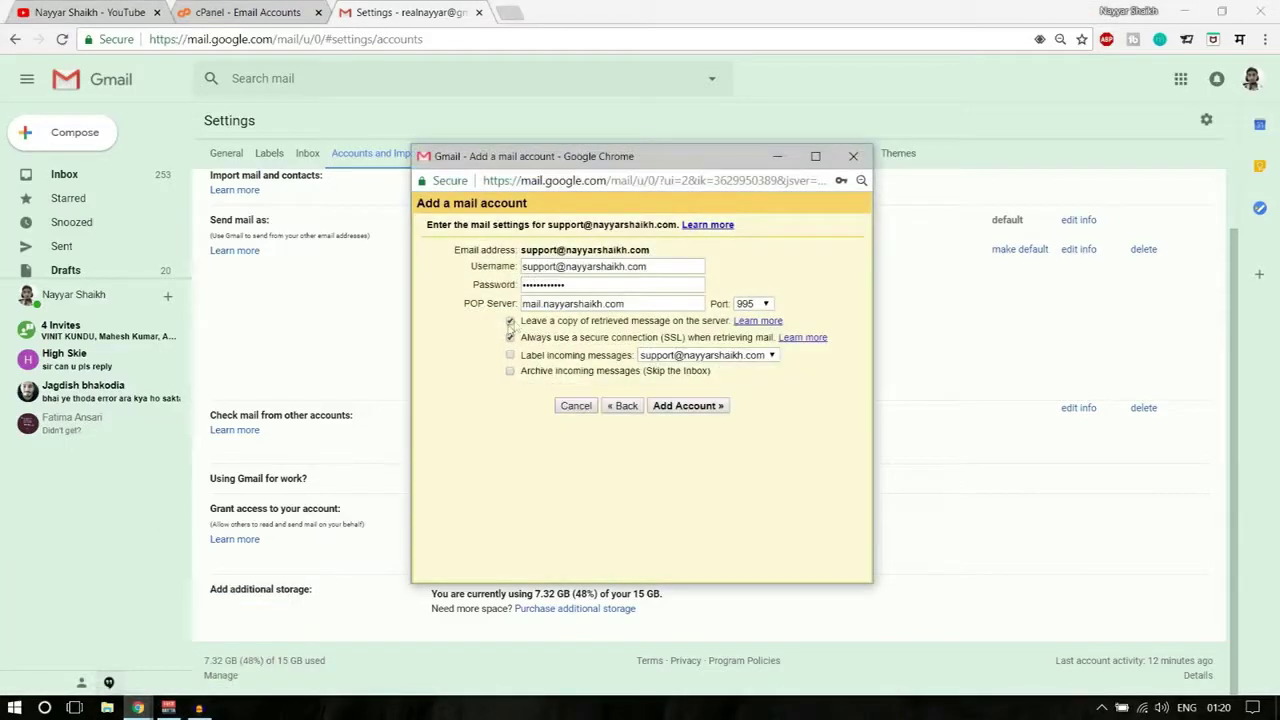
left_click(510, 356)
- Add the POP account and continue to send-as setup, keeping the sender name
left_click(698, 406)
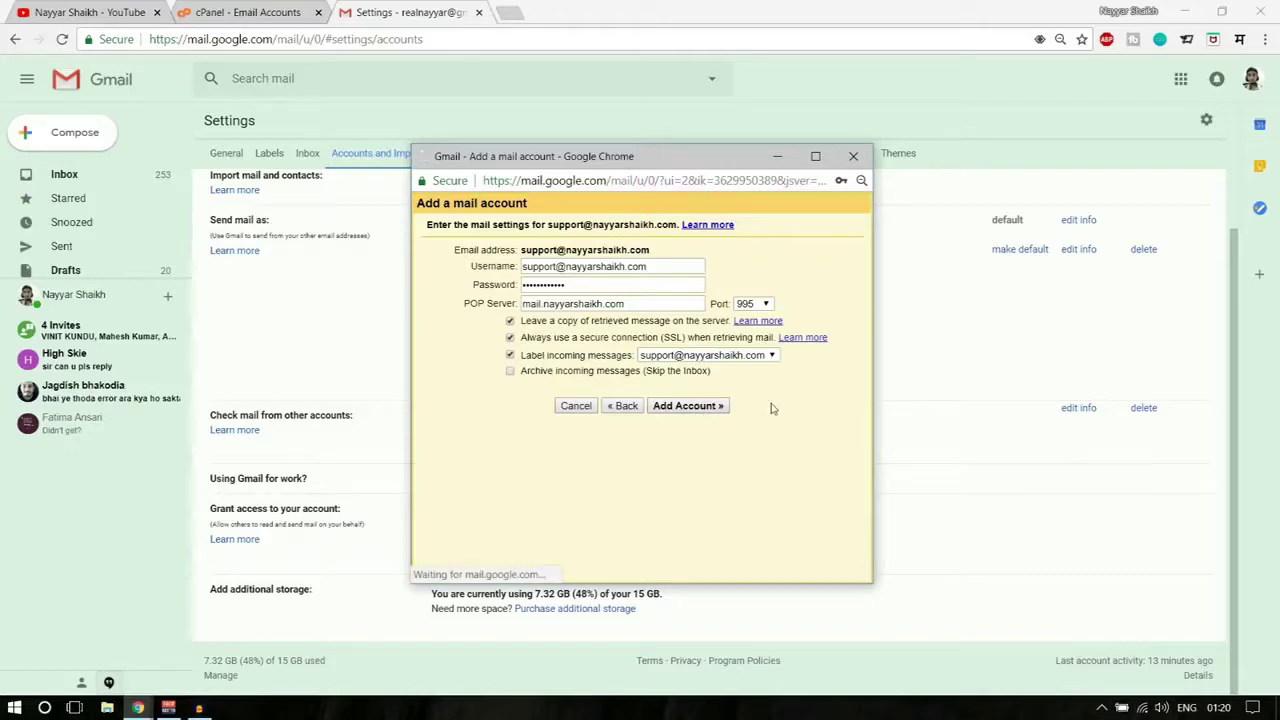
left_click(626, 260)
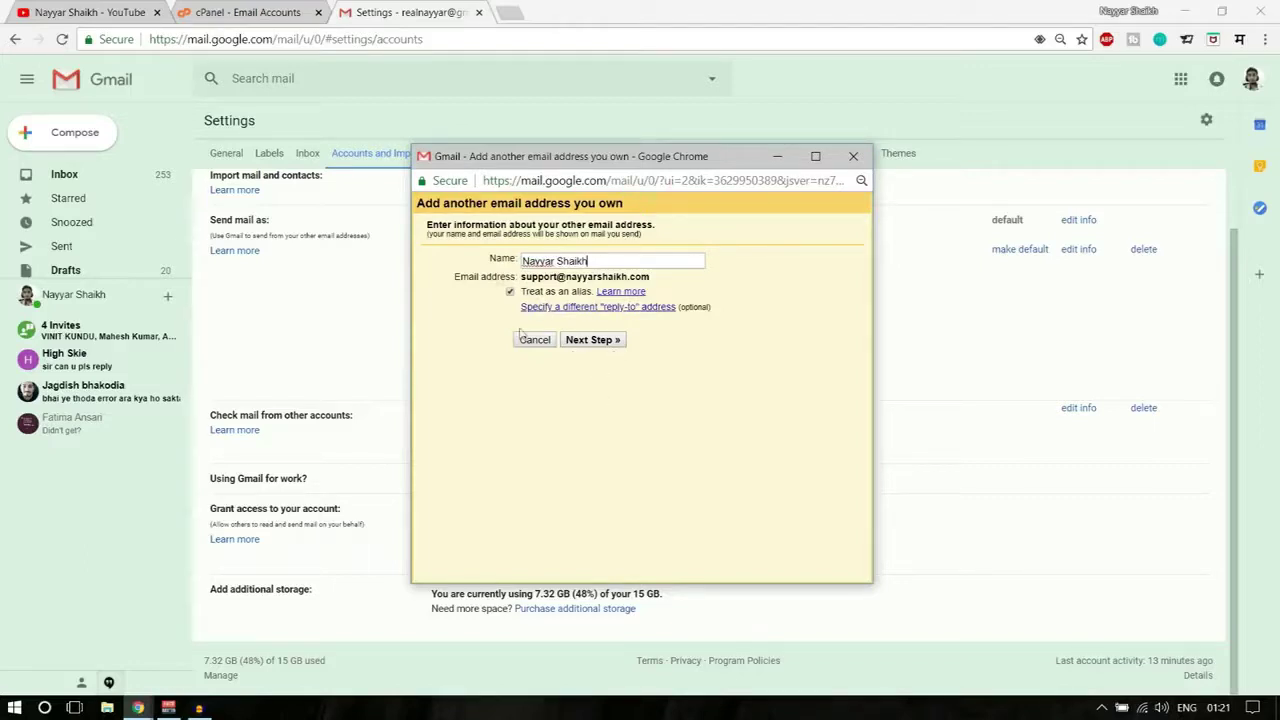
left_click(605, 343)
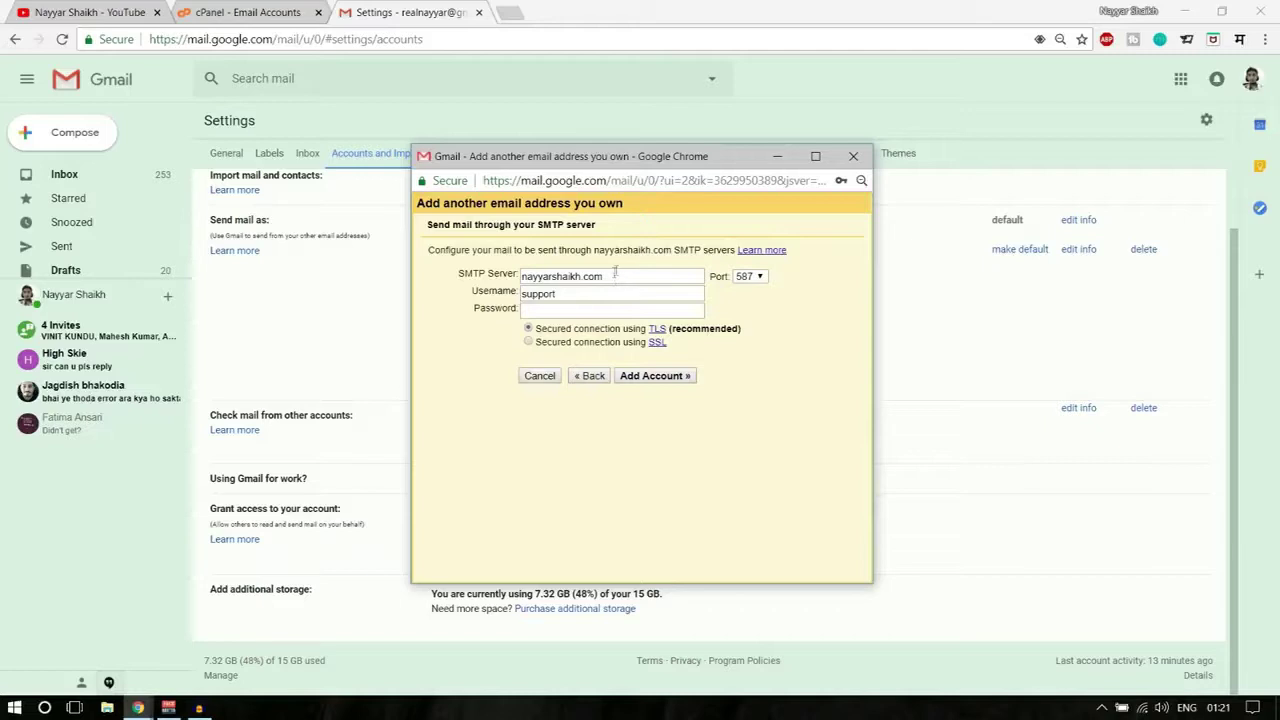
left_click_drag(618, 276, 523, 280)
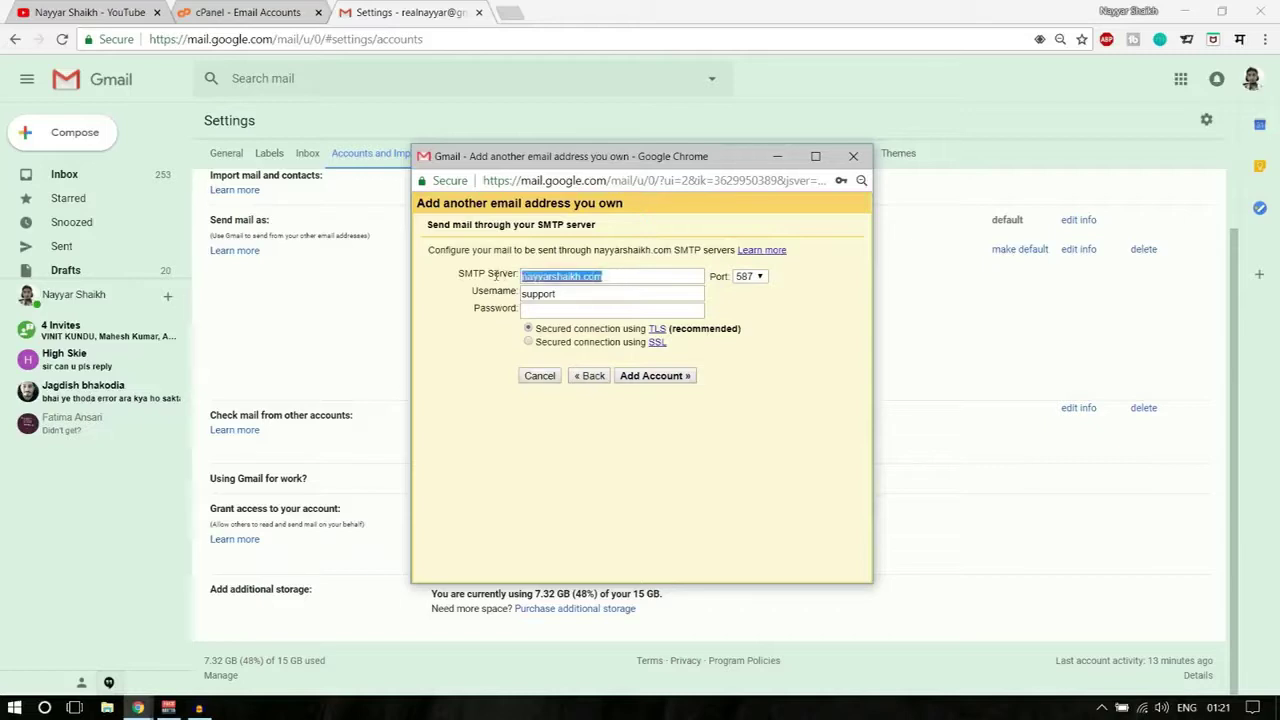
double_click(586, 293)
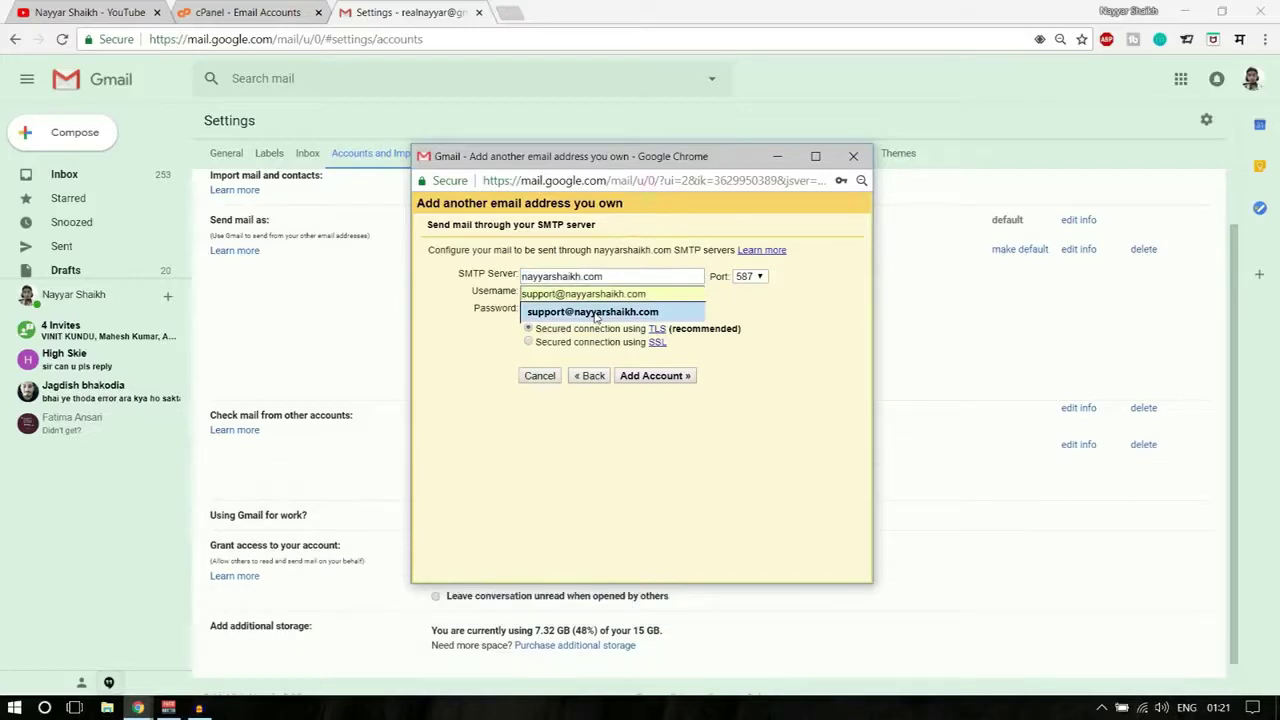
left_click(596, 312)
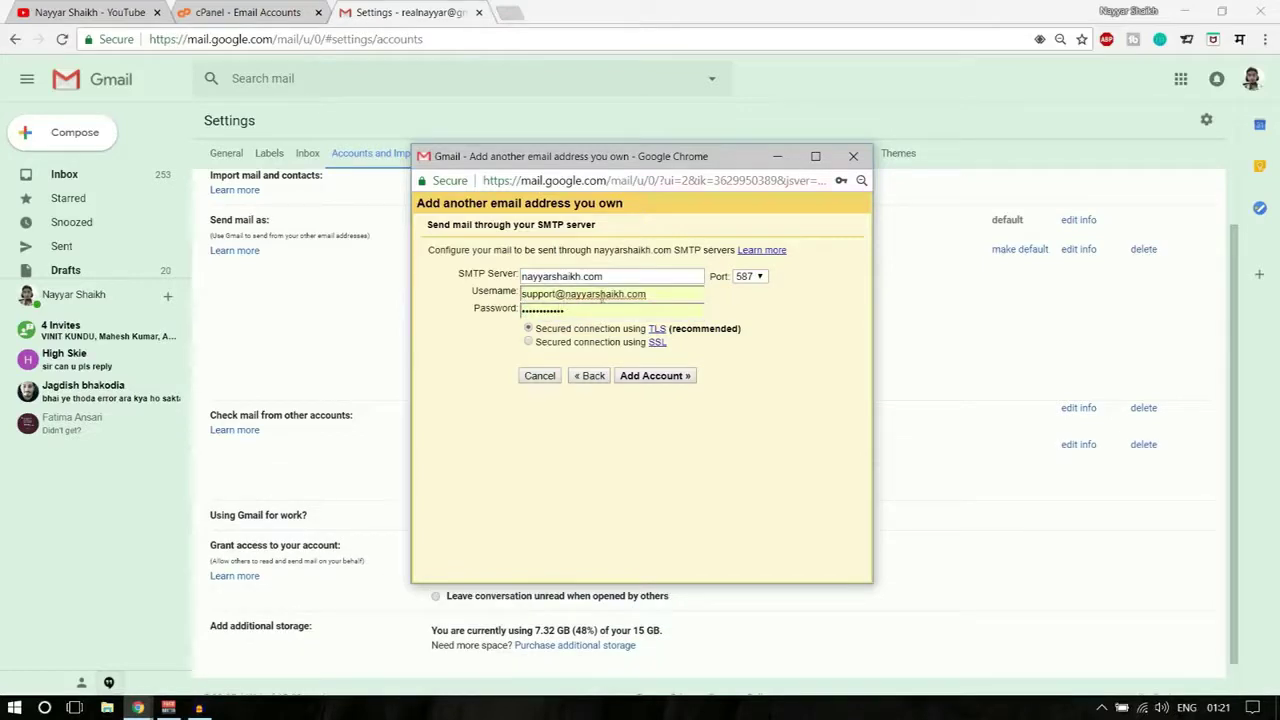
left_click(662, 290)
left_click(857, 317)
left_click_drag(637, 281, 515, 277)
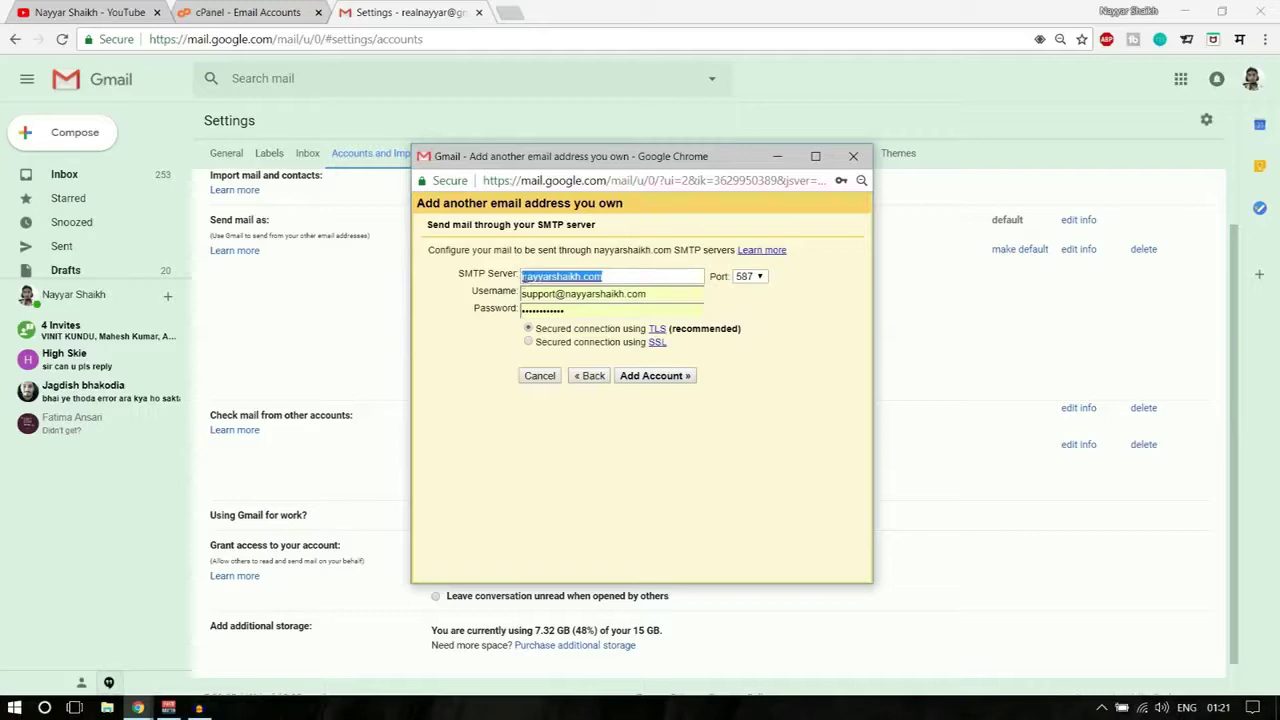
left_click(522, 279)
type("mail.")
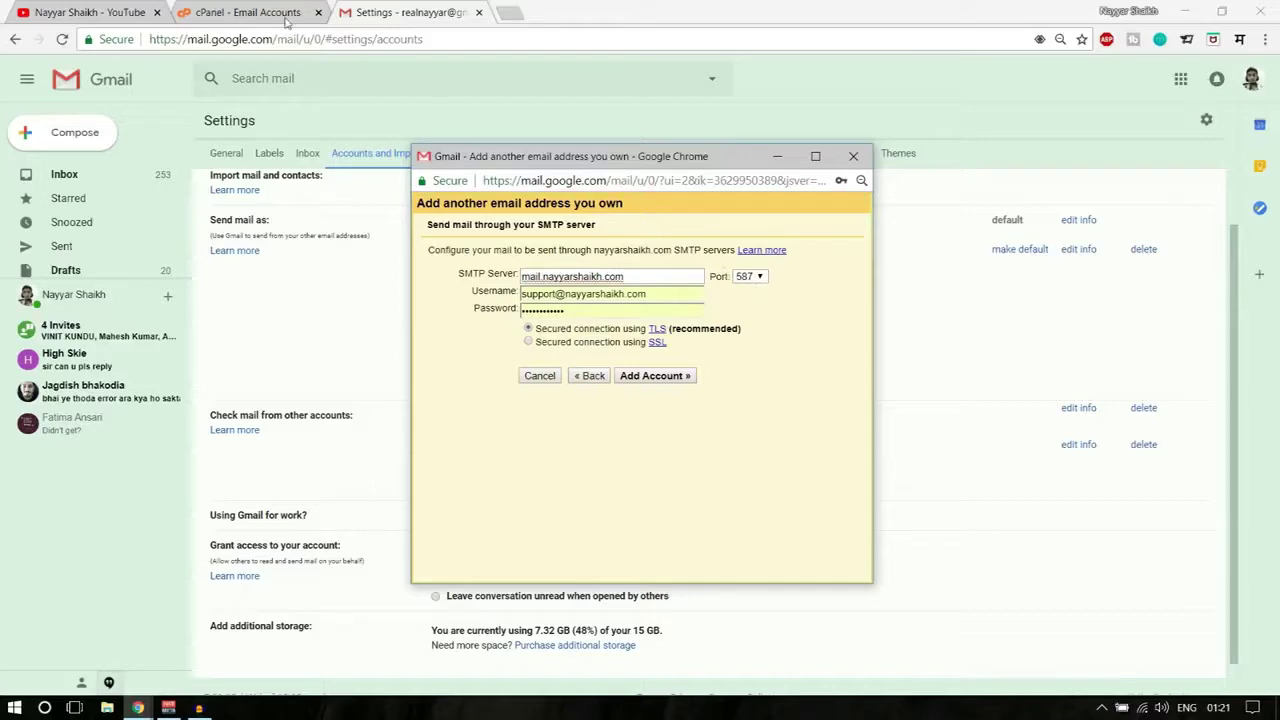
- Go from the cPanel home page to the Email Accounts list
left_click(240, 12)
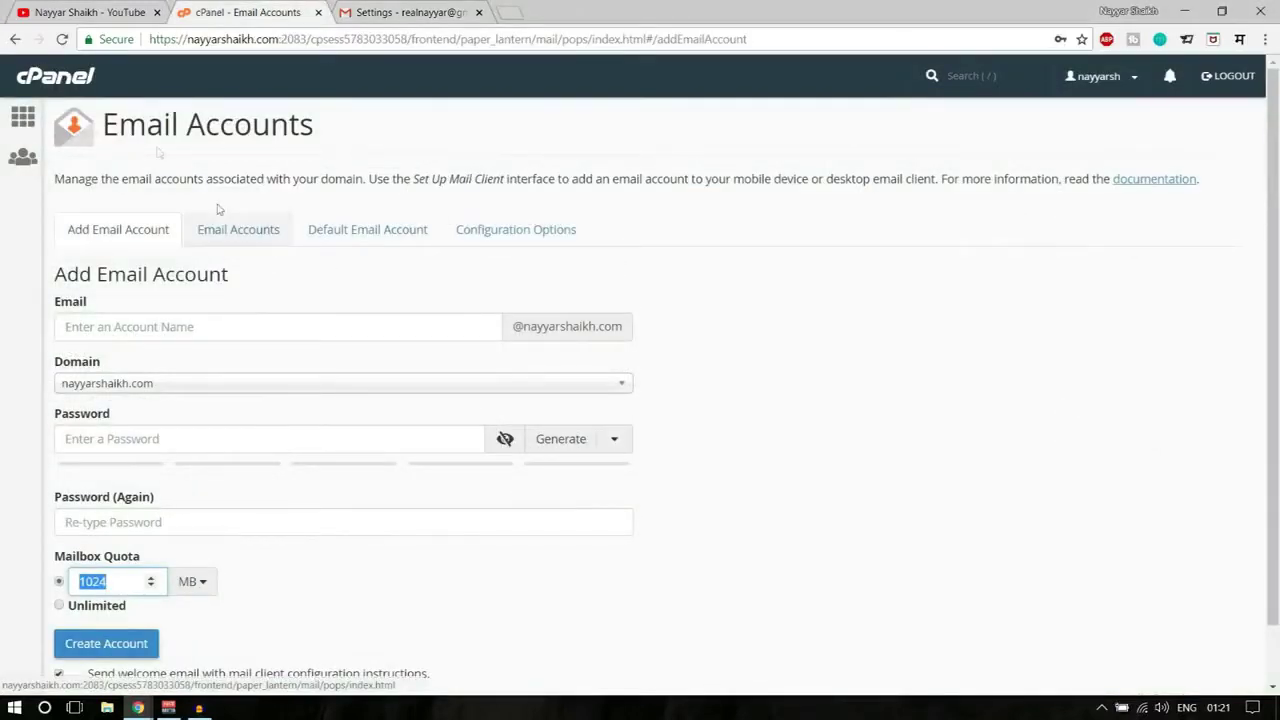
left_click(22, 117)
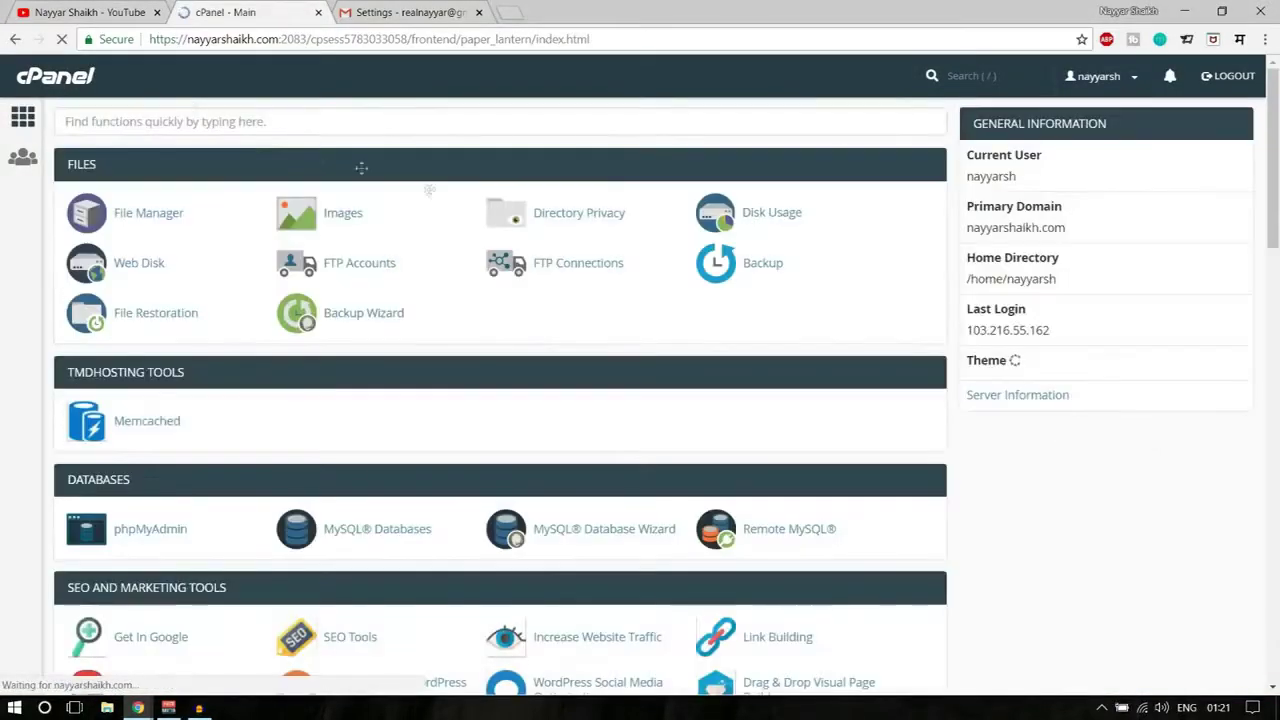
scroll(530, 425, "down", 5)
scroll(497, 436, "down", 2)
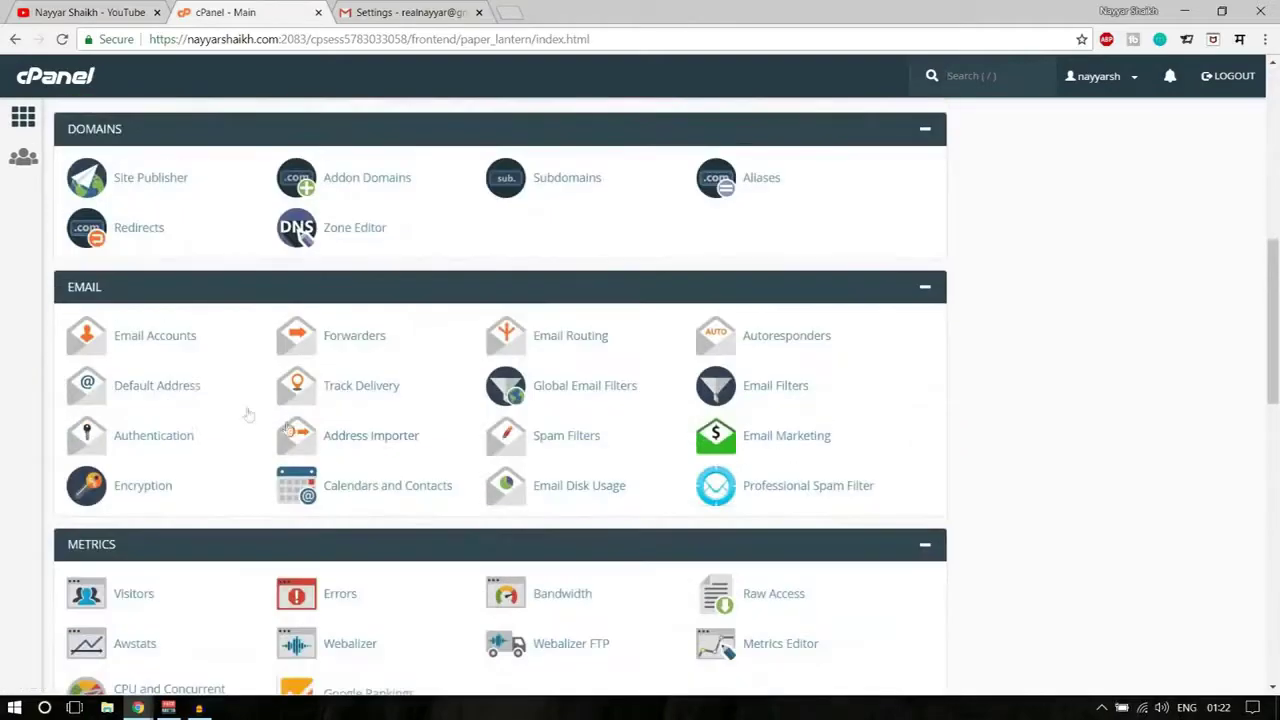
left_click(174, 340)
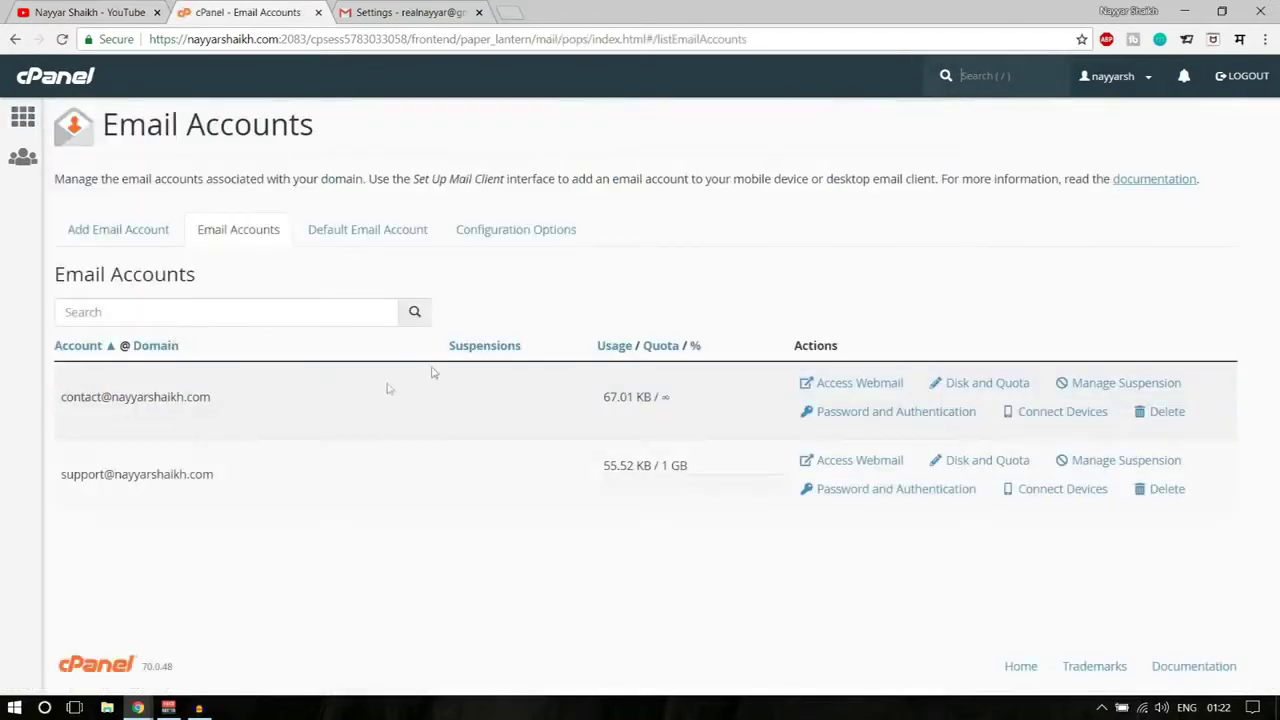
- Open Access Webmail on the support mailbox's row
left_click_drag(55, 400, 231, 400)
left_click(231, 402)
left_click_drag(58, 478, 224, 476)
left_click(224, 476)
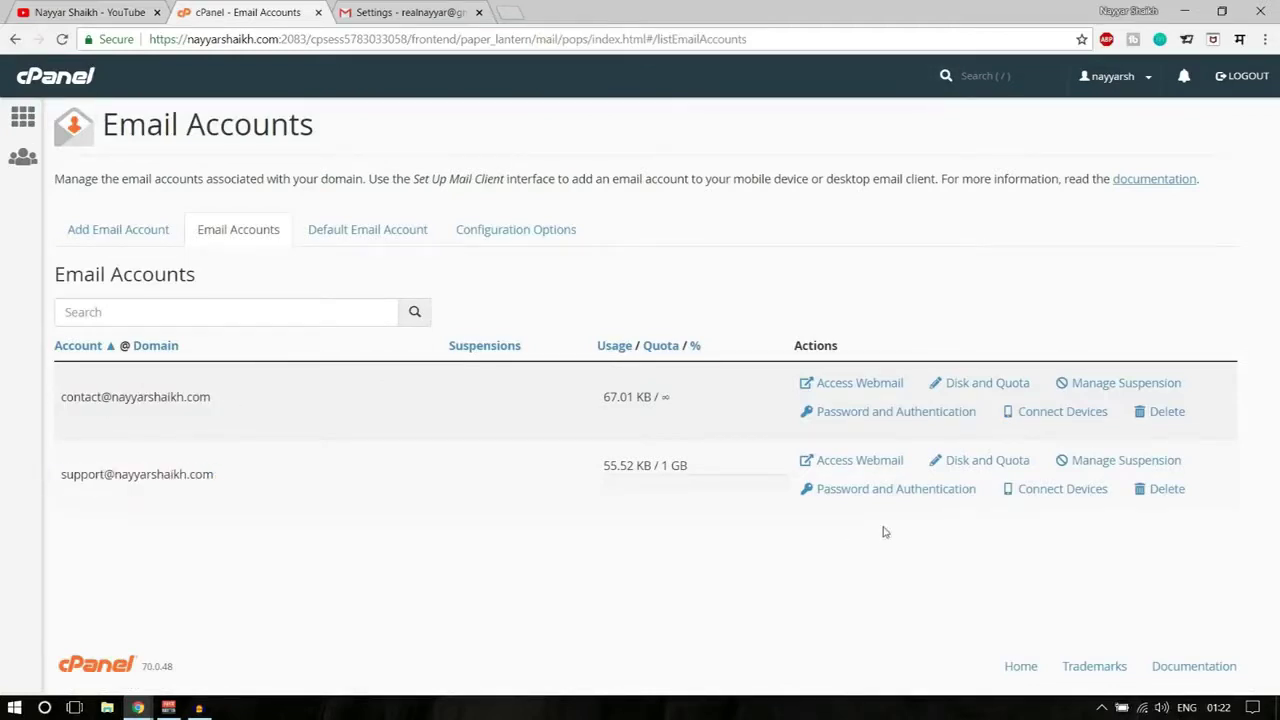
left_click(861, 462)
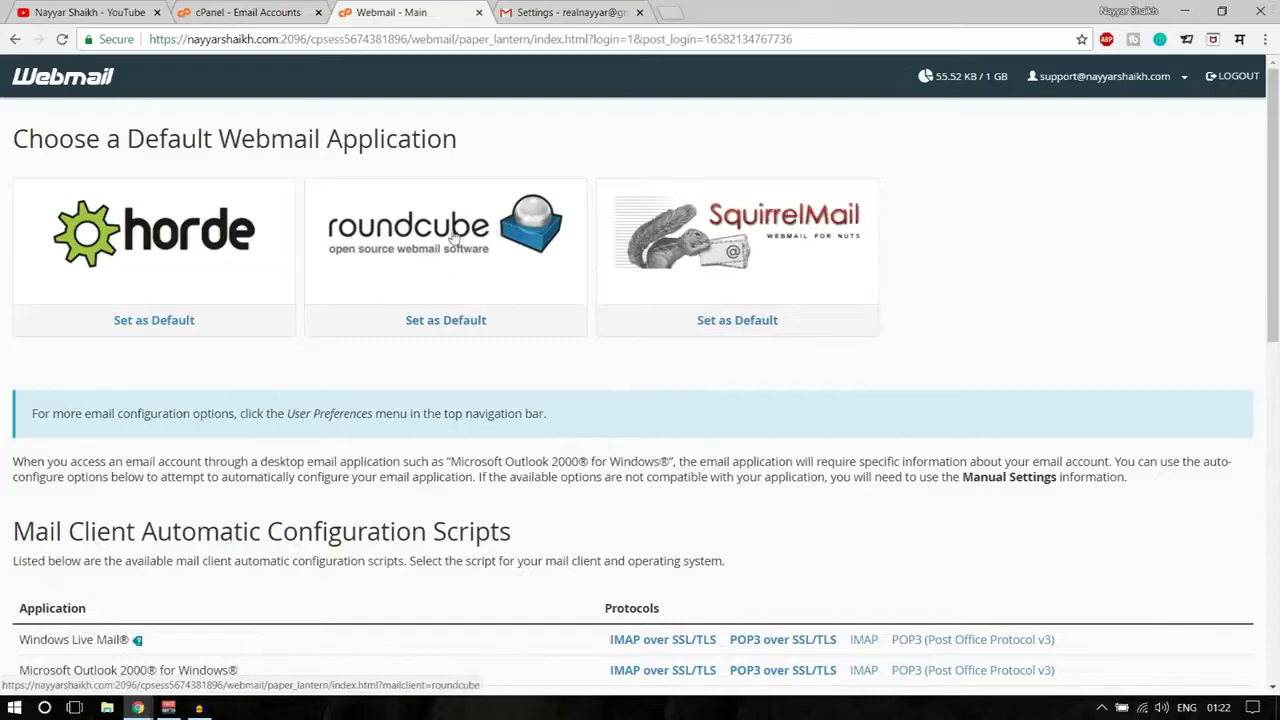
- Open the email configuration settings message in Roundcube and review its SSL and non-SSL server settings
left_click(452, 236)
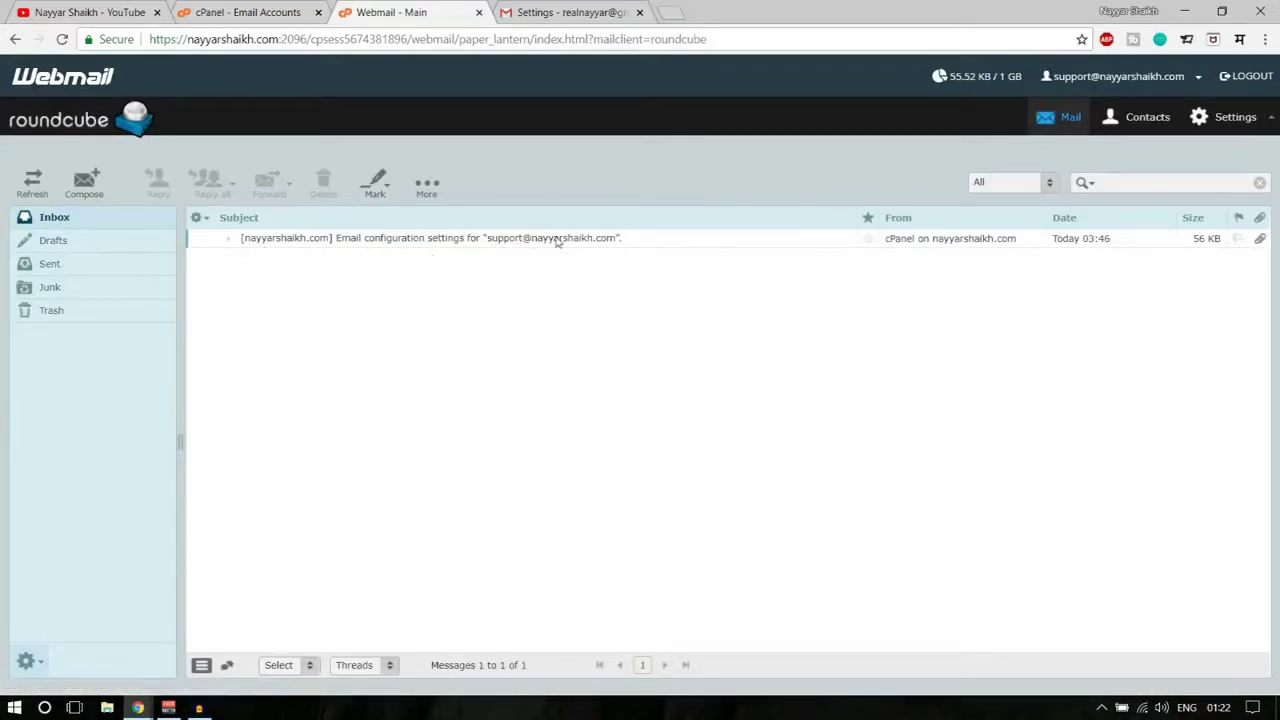
double_click(381, 243)
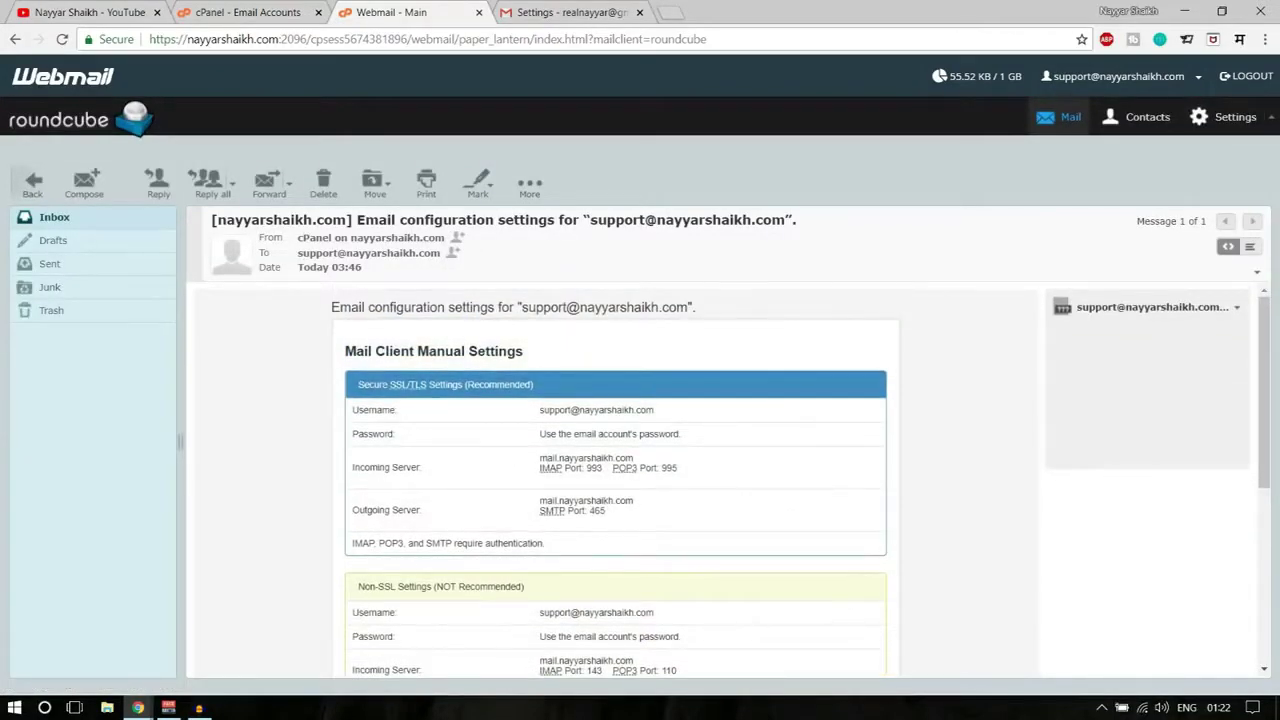
left_click_drag(625, 510, 519, 406)
scroll(519, 406, "down", 3)
left_click(458, 406)
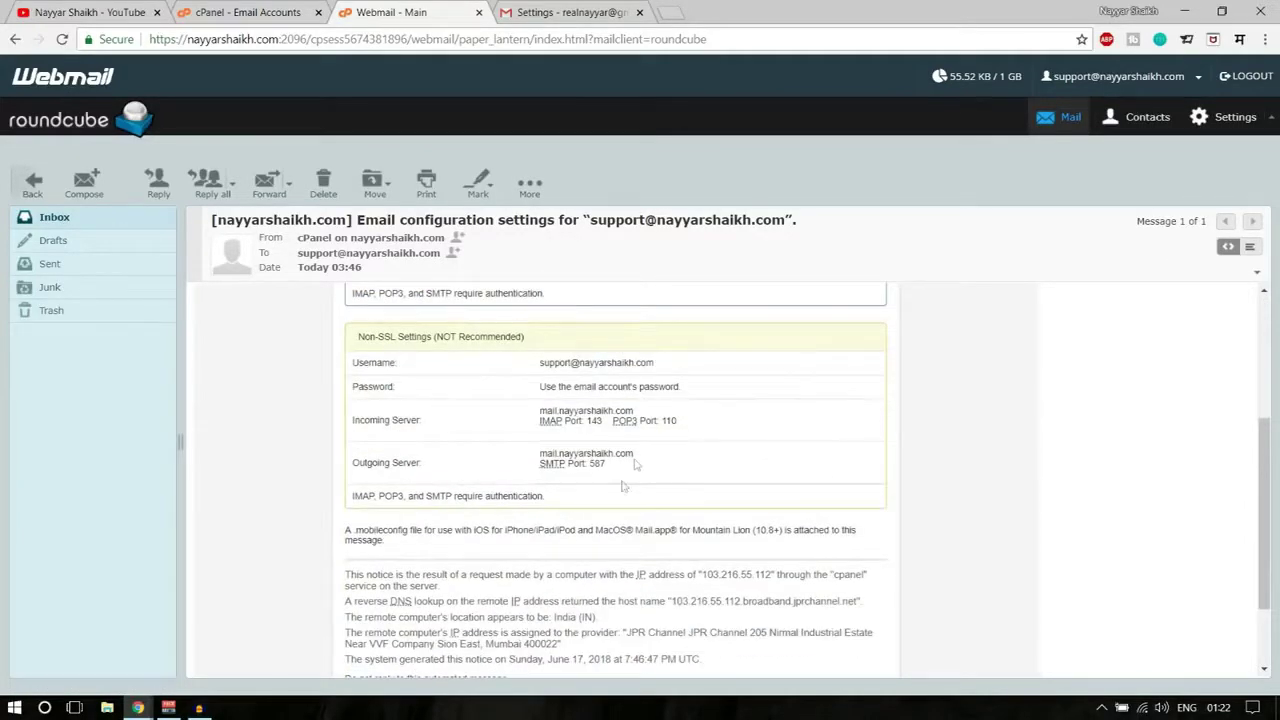
left_click_drag(631, 469, 355, 362)
left_click(427, 376)
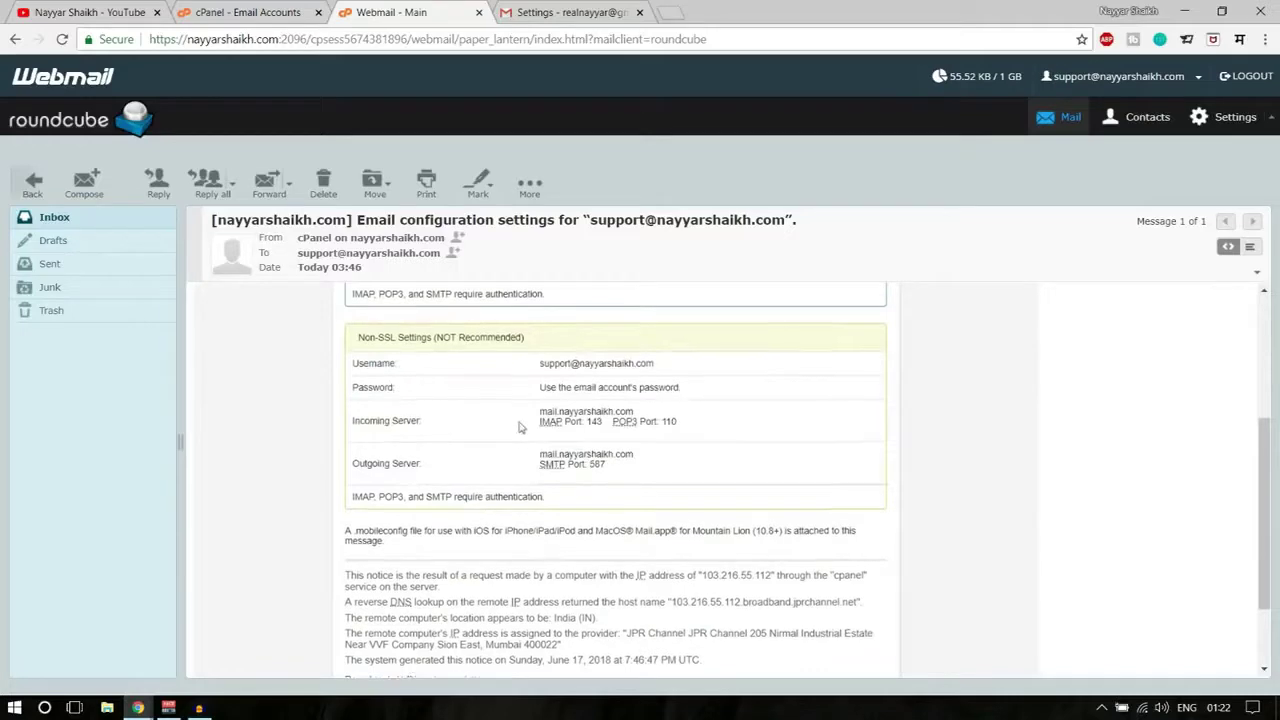
scroll(590, 432, "up", 3)
- Pick out the username, secure POP3 port 995 and secure SMTP port 465
left_click_drag(538, 410, 640, 410)
left_click(578, 434)
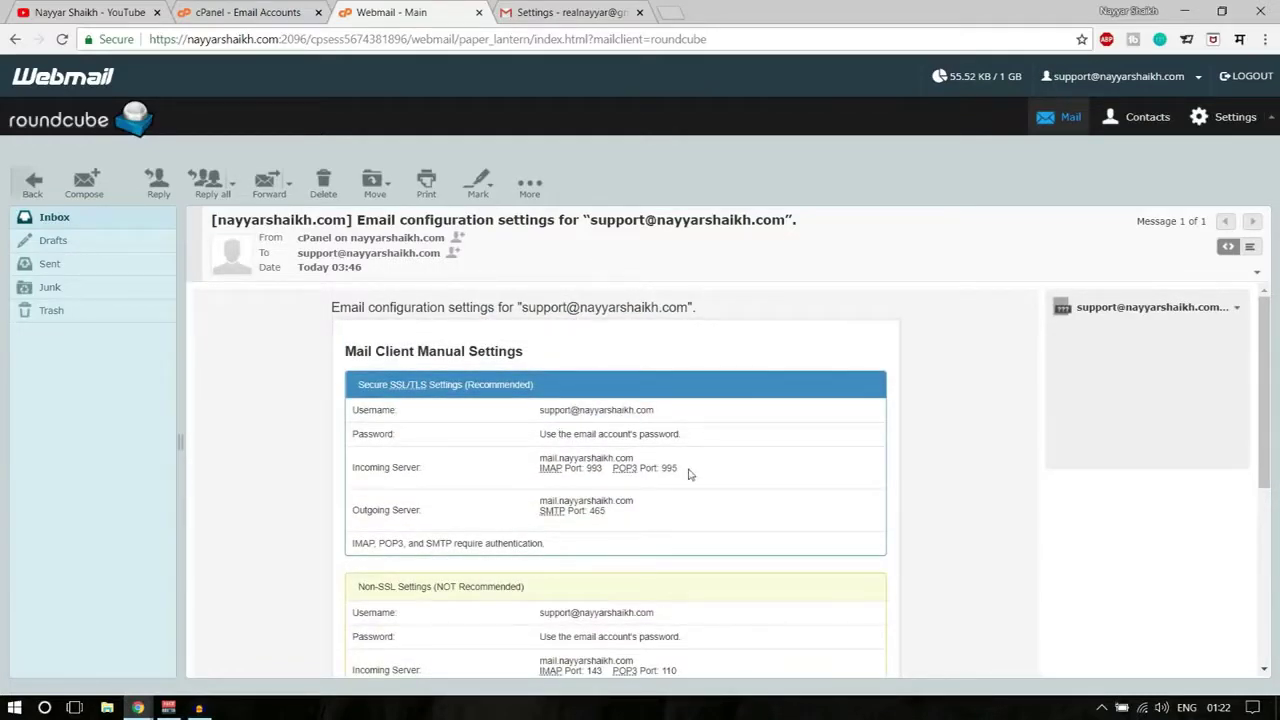
left_click_drag(685, 475, 667, 470)
left_click_drag(353, 510, 424, 512)
left_click_drag(607, 516, 593, 513)
left_click(552, 12)
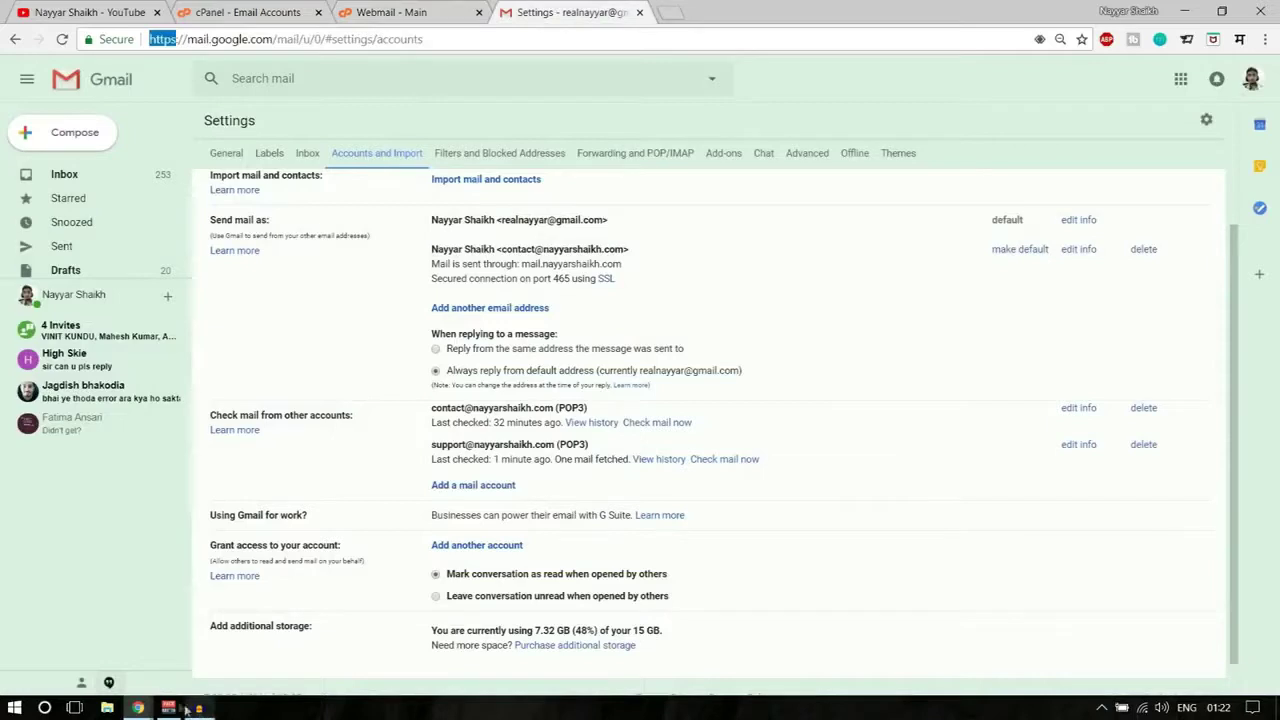
- Set the send-as SMTP port to 465 with SSL in Gmail's popup and add the account
left_click(138, 707)
left_click(238, 669)
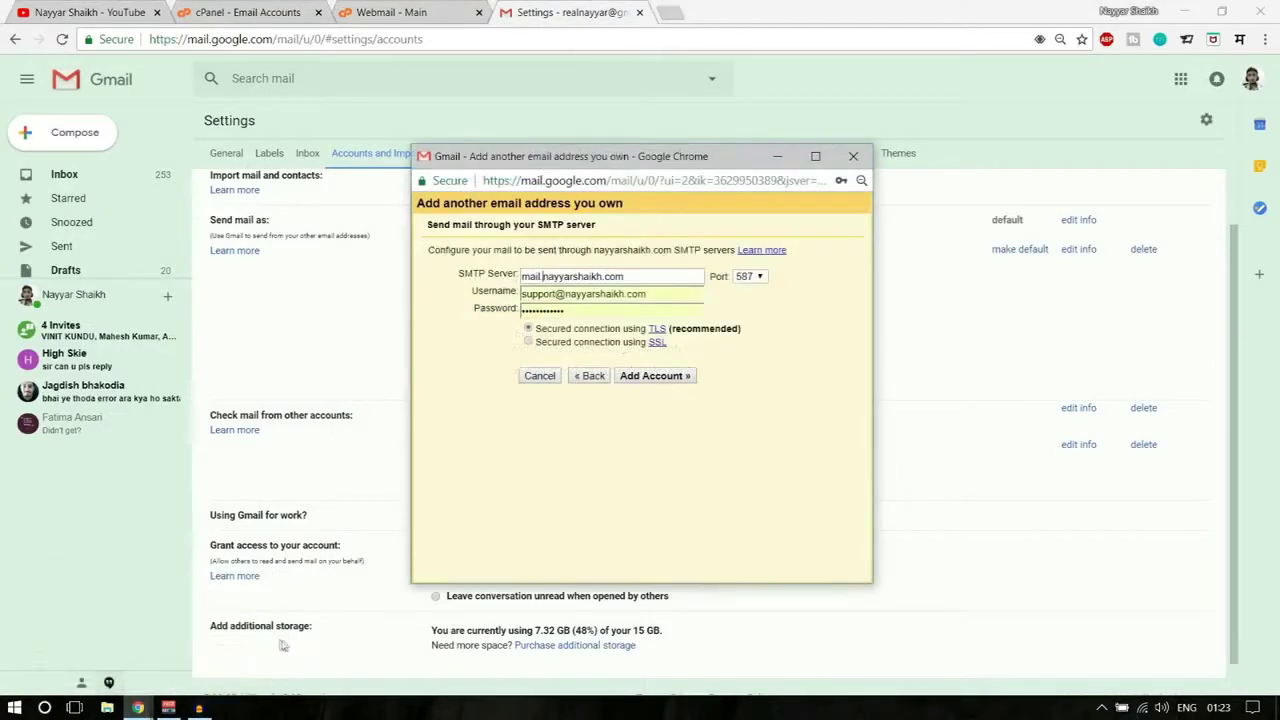
left_click(757, 277)
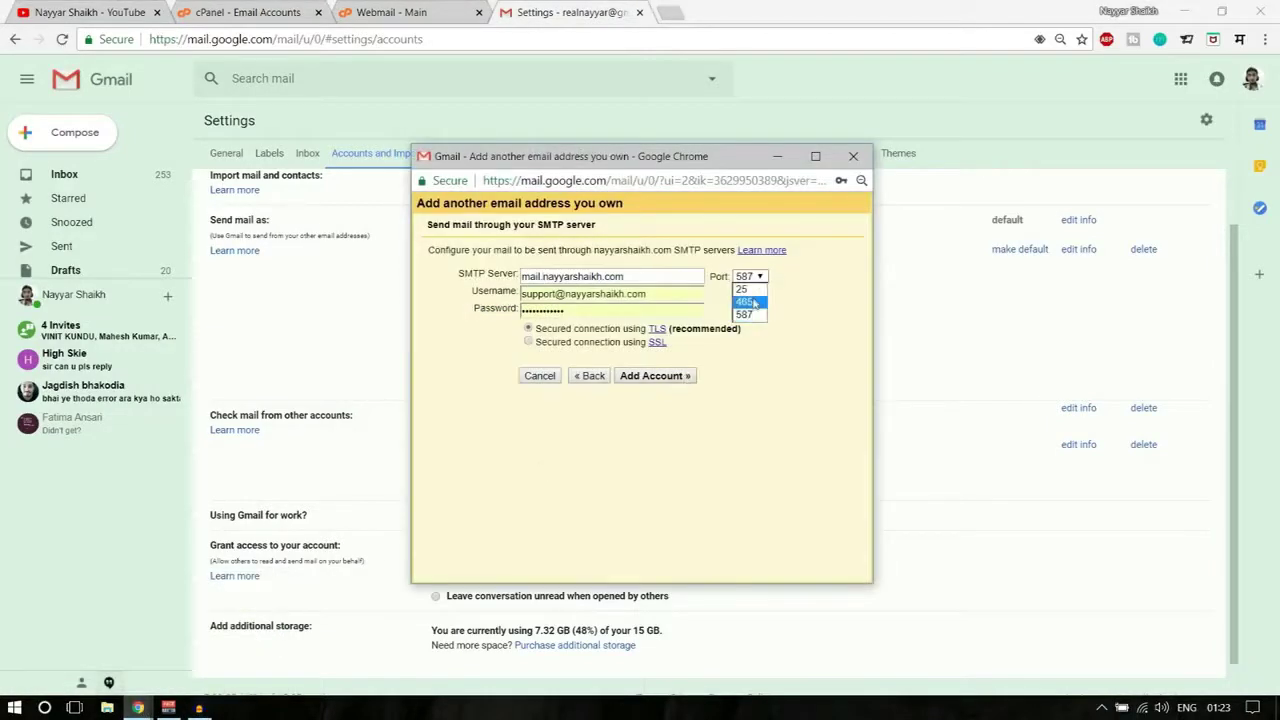
left_click(752, 301)
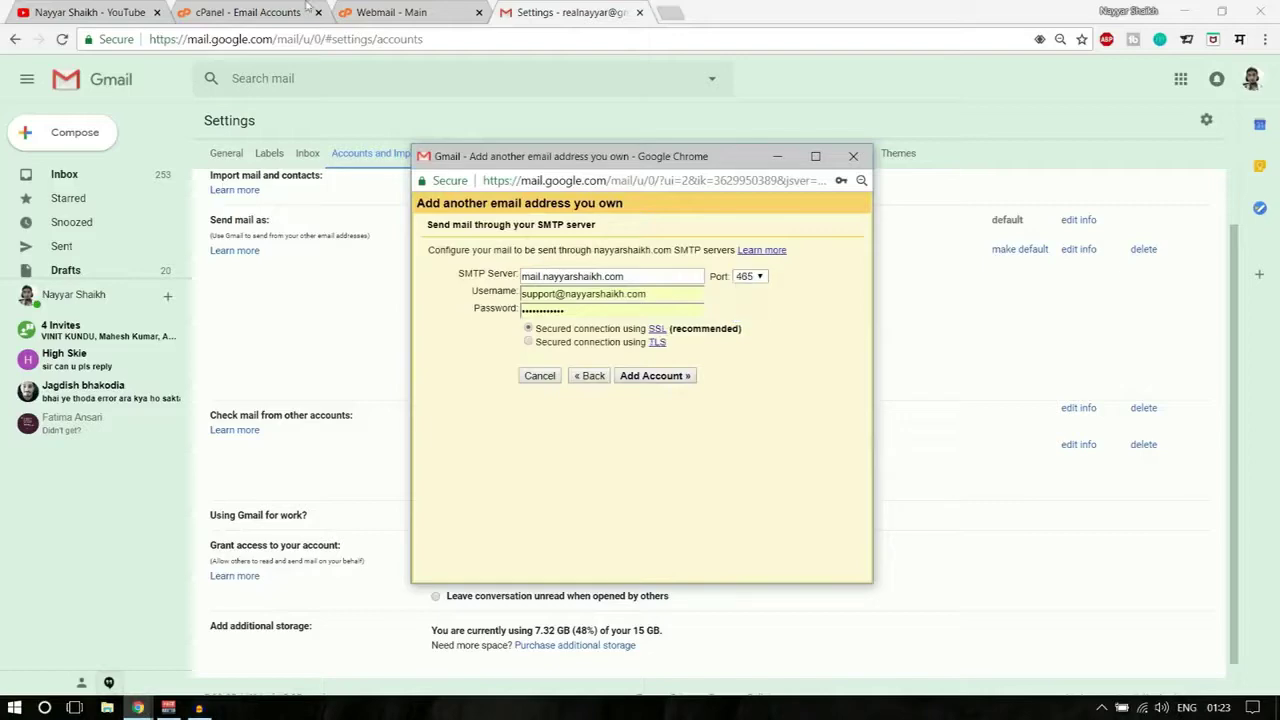
left_click(390, 12)
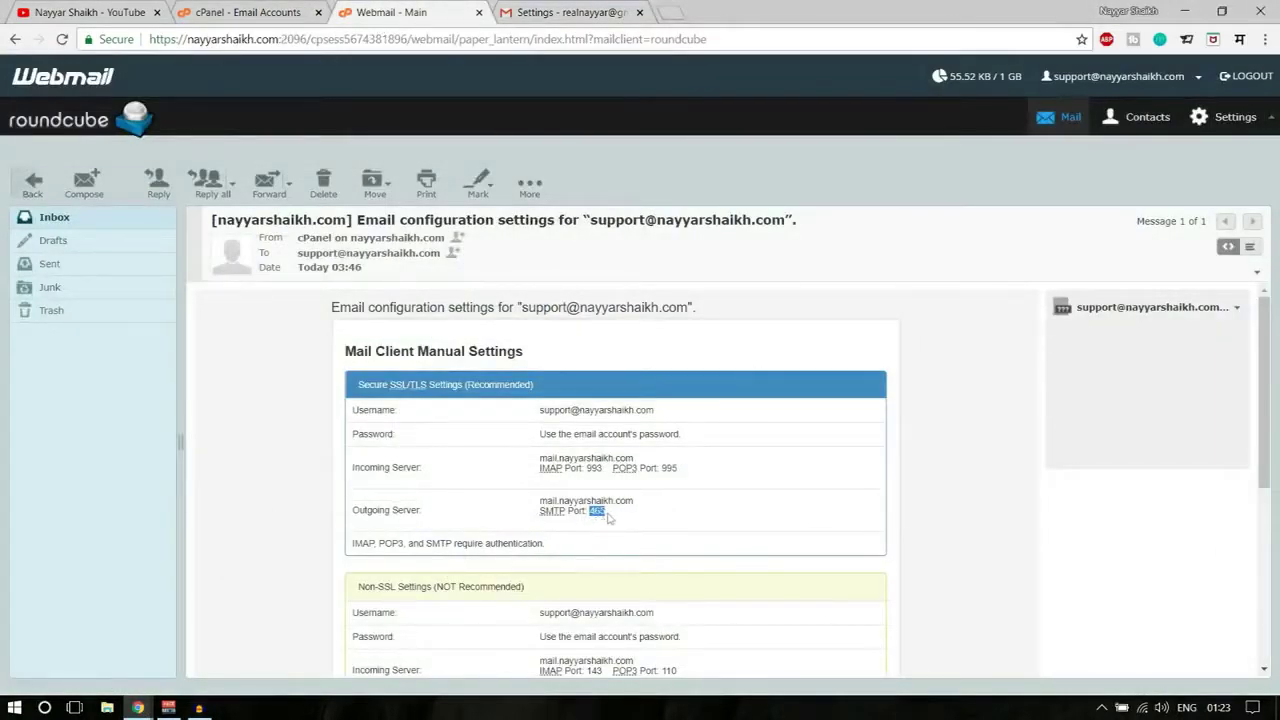
left_click(230, 645)
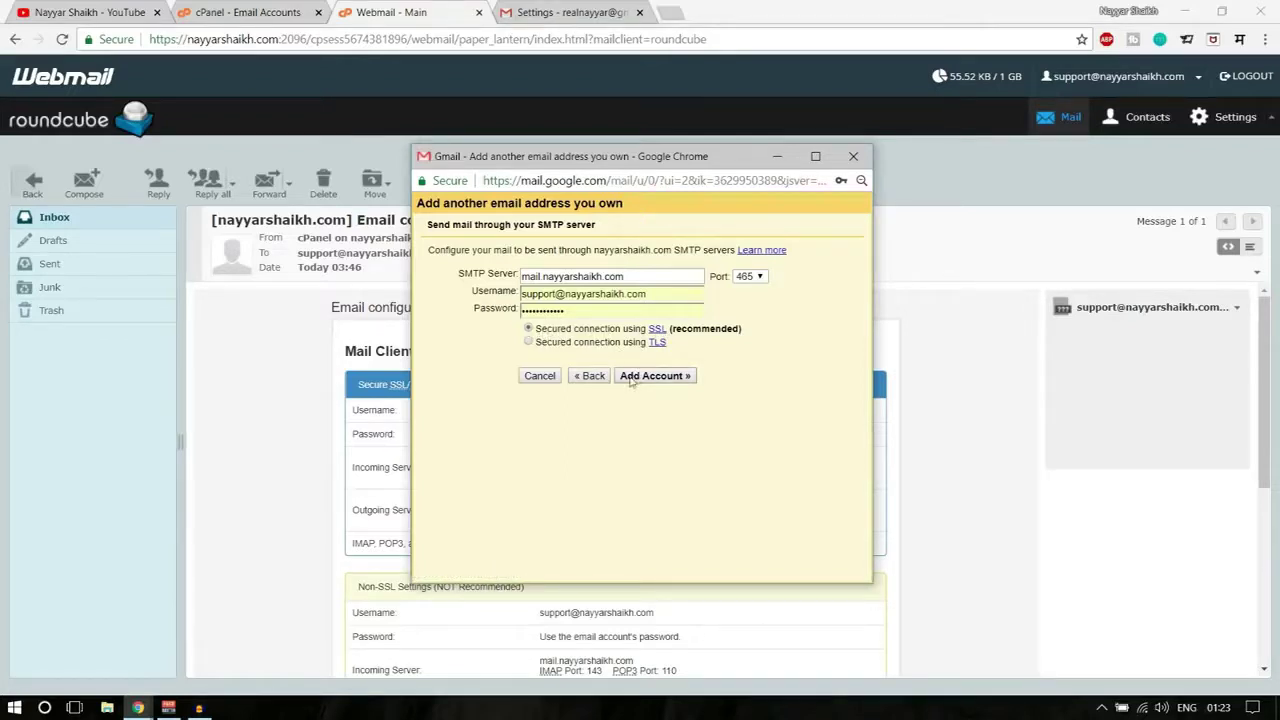
left_click(664, 382)
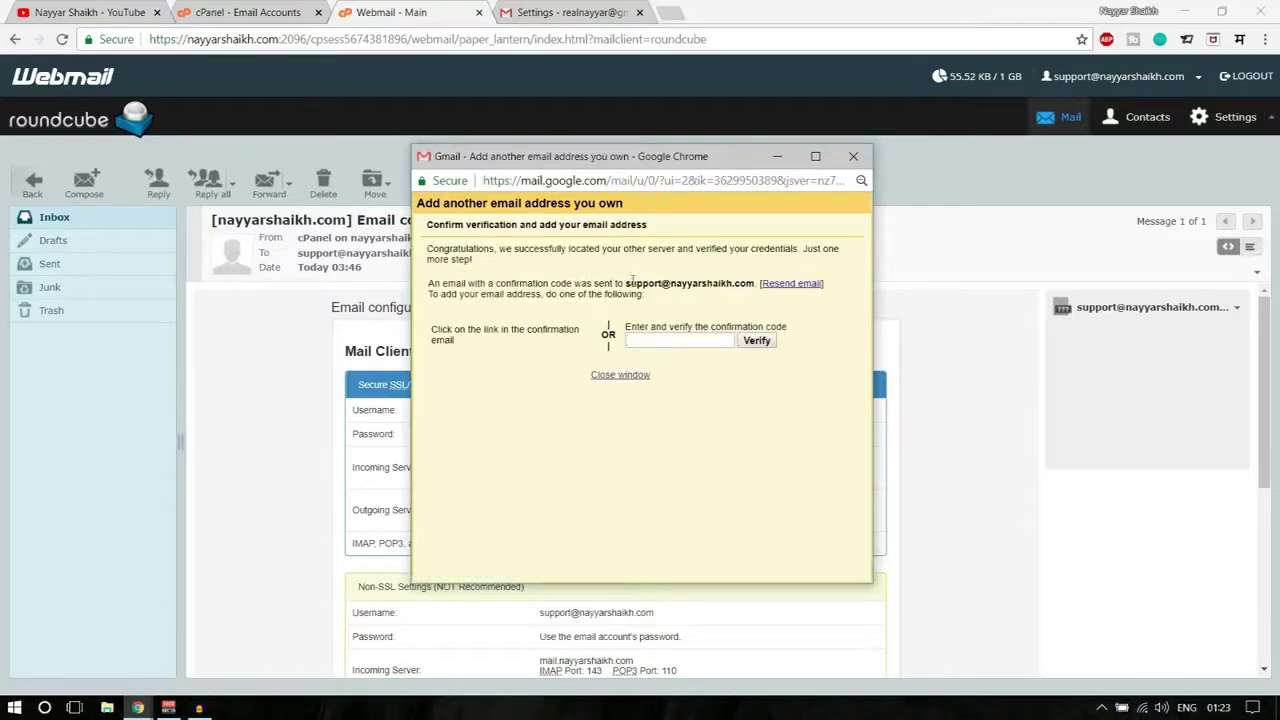
- Reload the Roundcube inbox until the Gmail Confirmation email arrives, then open it
left_click_drag(624, 283, 756, 284)
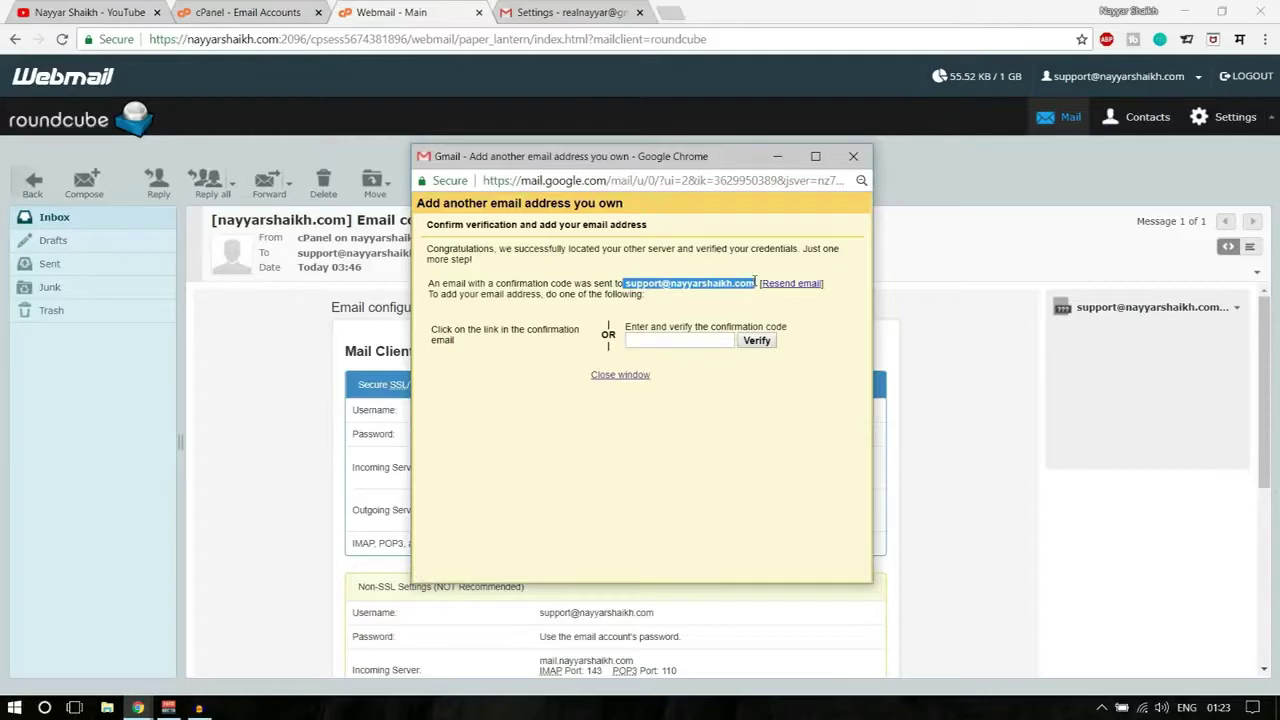
left_click(756, 284)
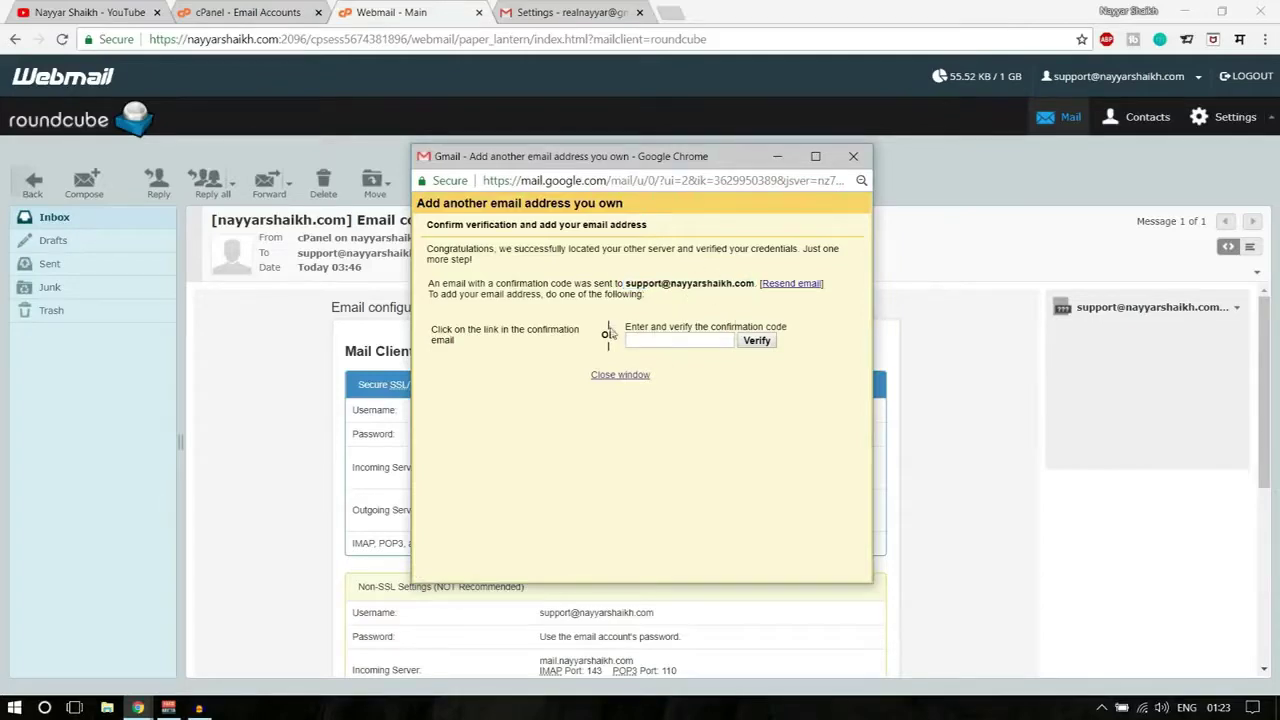
left_click(58, 221)
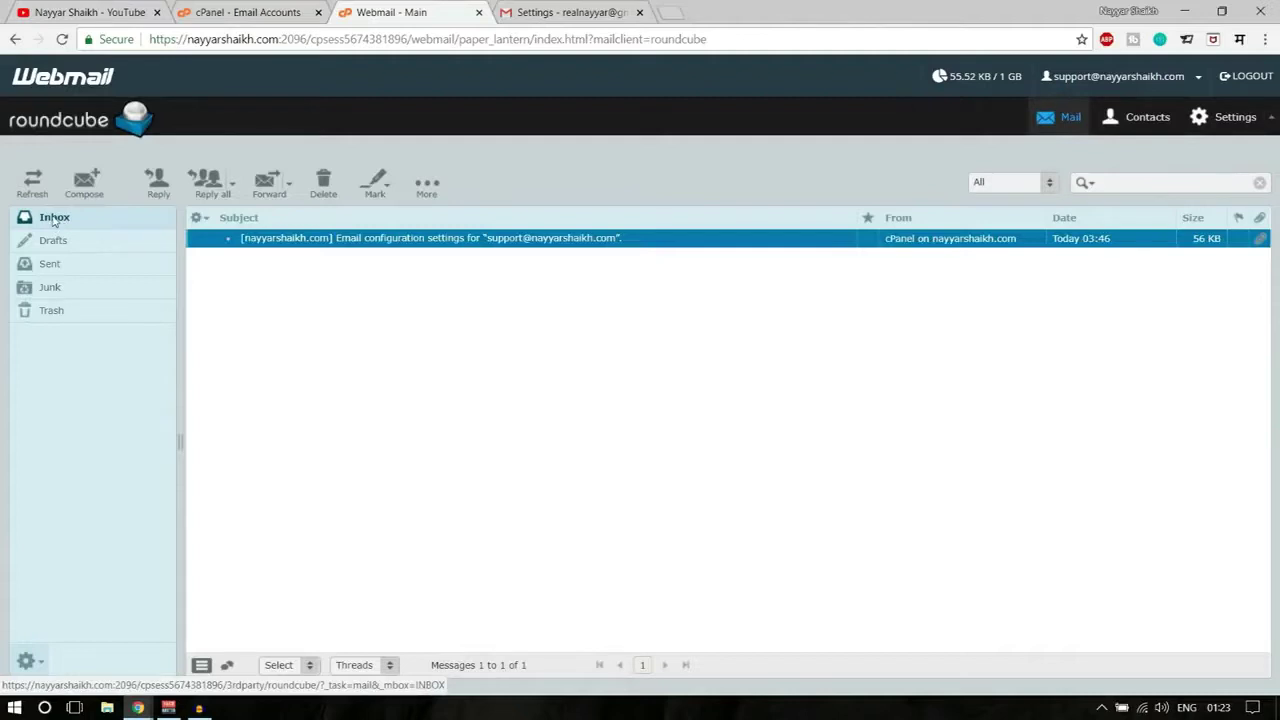
left_click(55, 220)
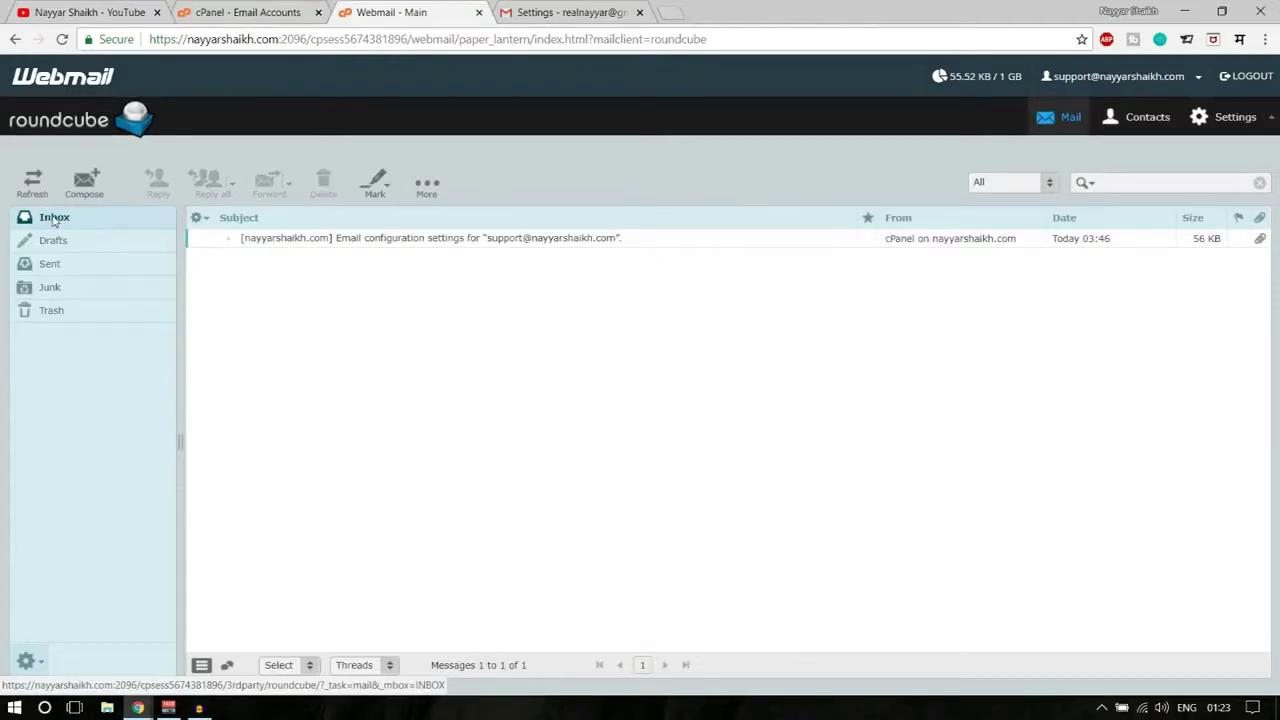
left_click(54, 220)
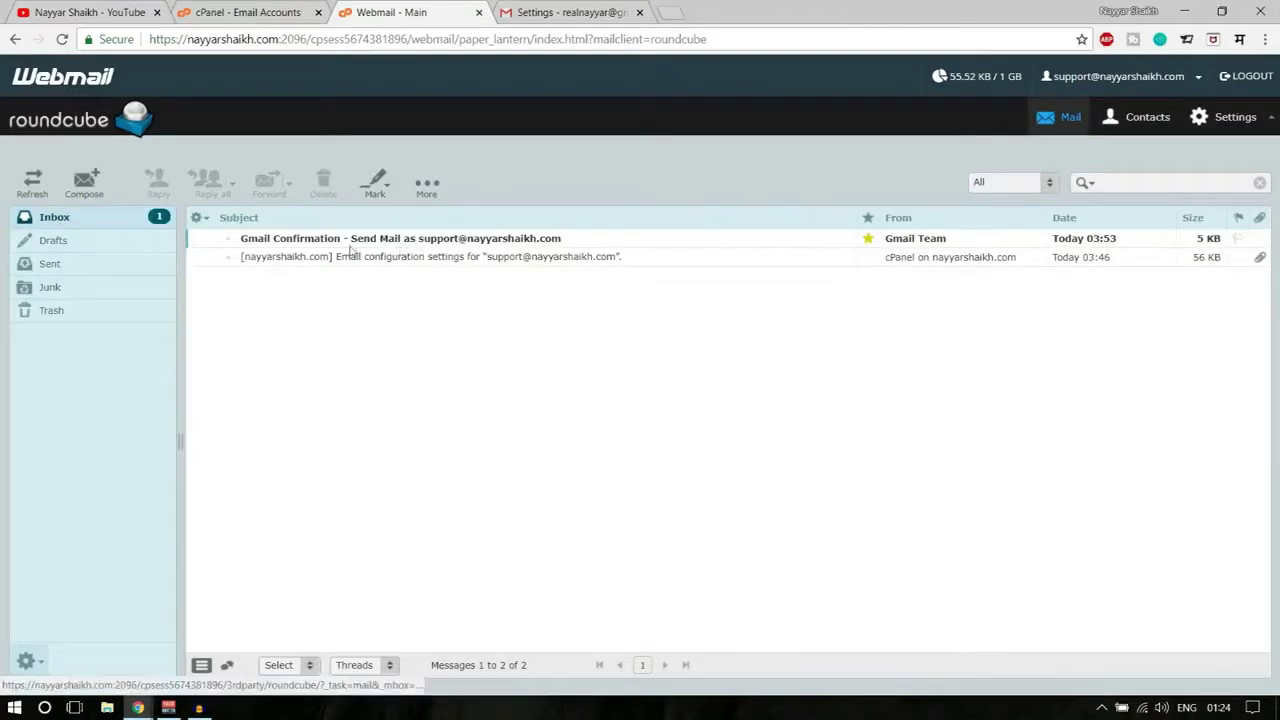
double_click(378, 240)
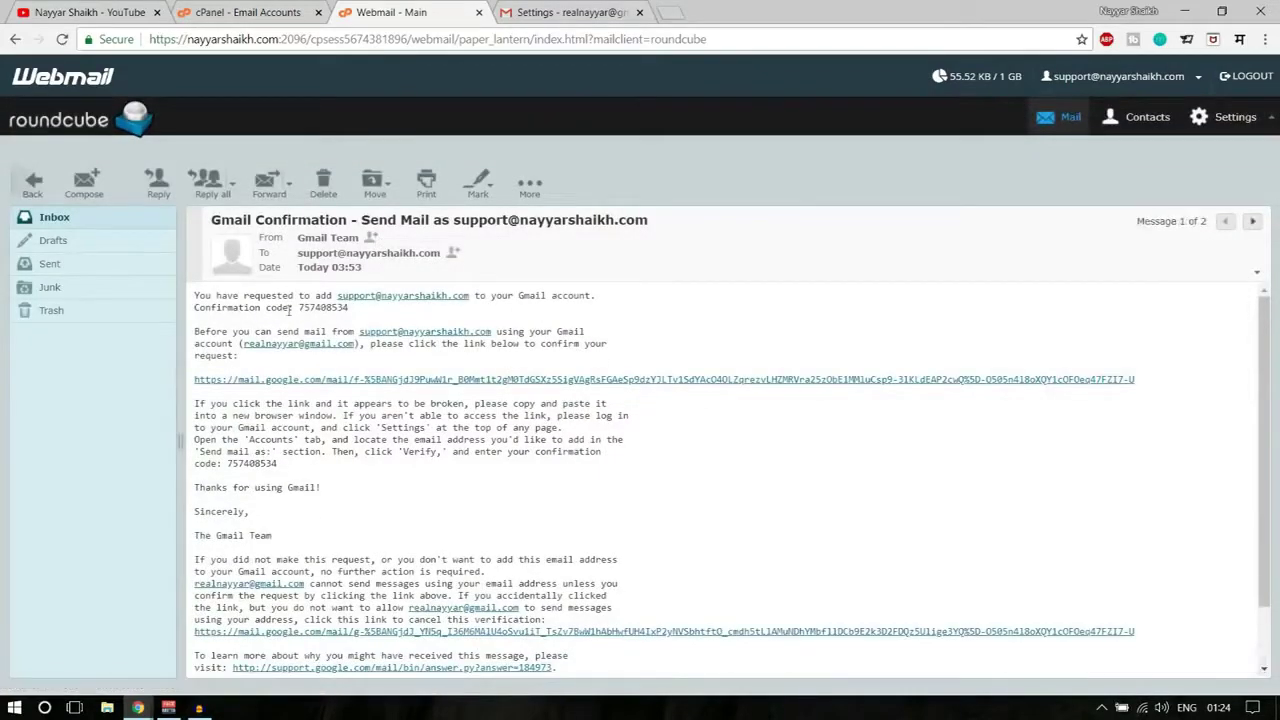
- Copy the confirmation code from the email, paste it into Gmail's popup and verify
left_click_drag(206, 307, 297, 308)
key("ctrl+c")
left_click(370, 316)
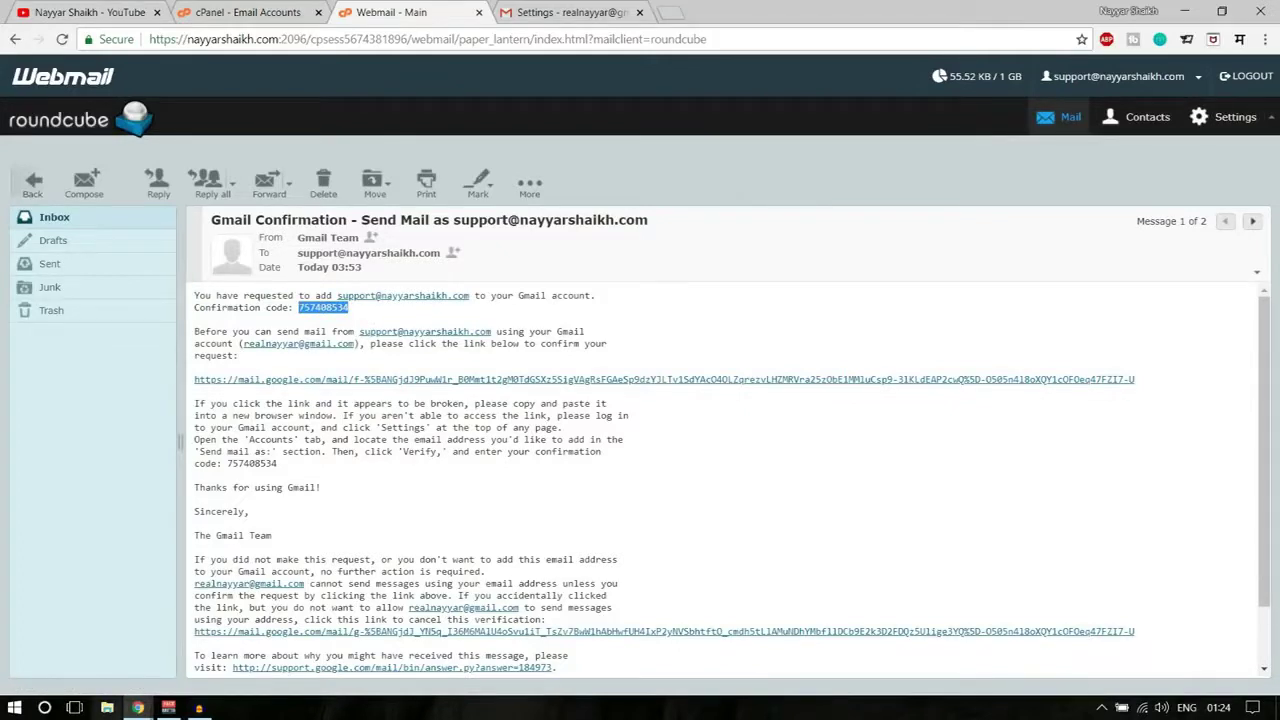
left_click(137, 707)
left_click(220, 640)
key("ctrl+v")
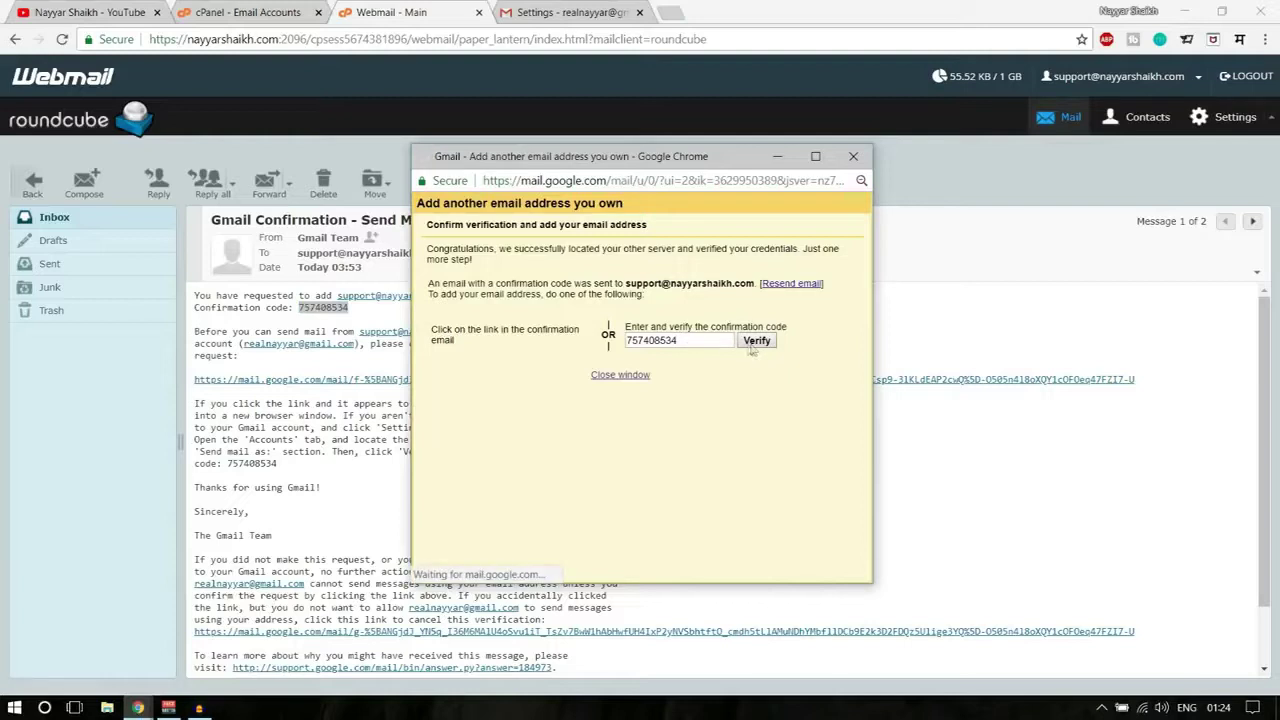
left_click(753, 345)
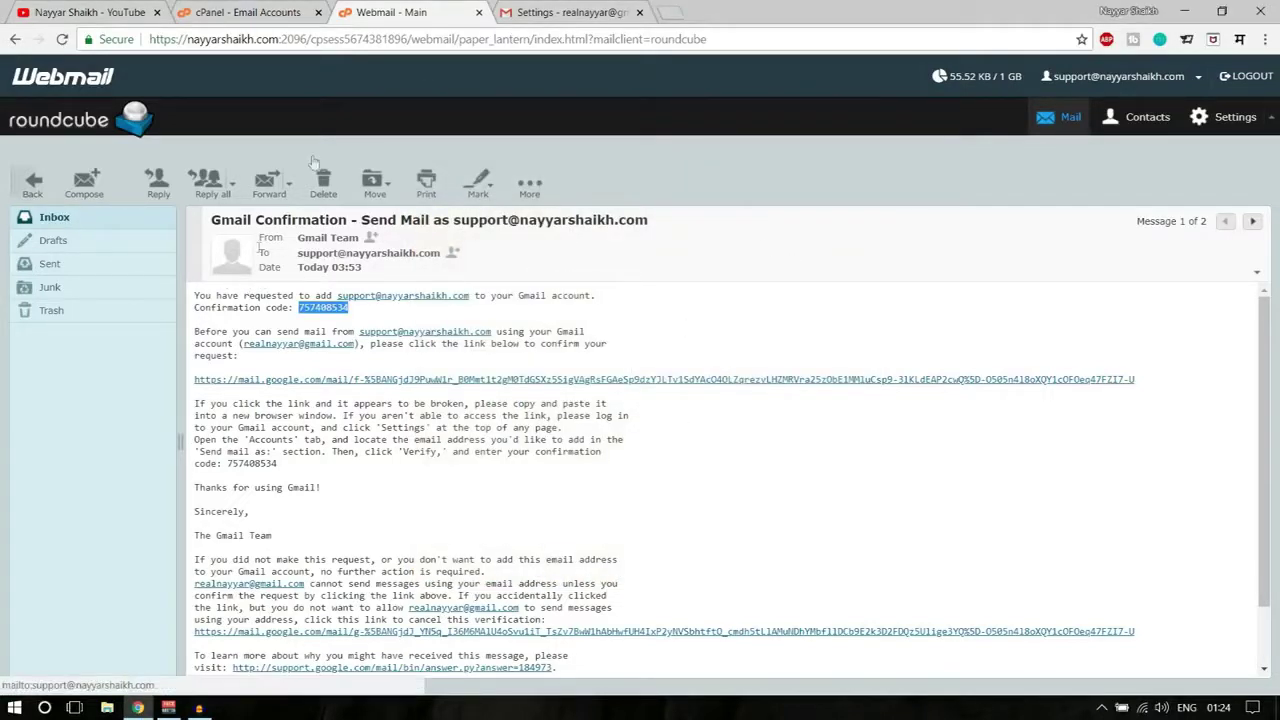
left_click(556, 12)
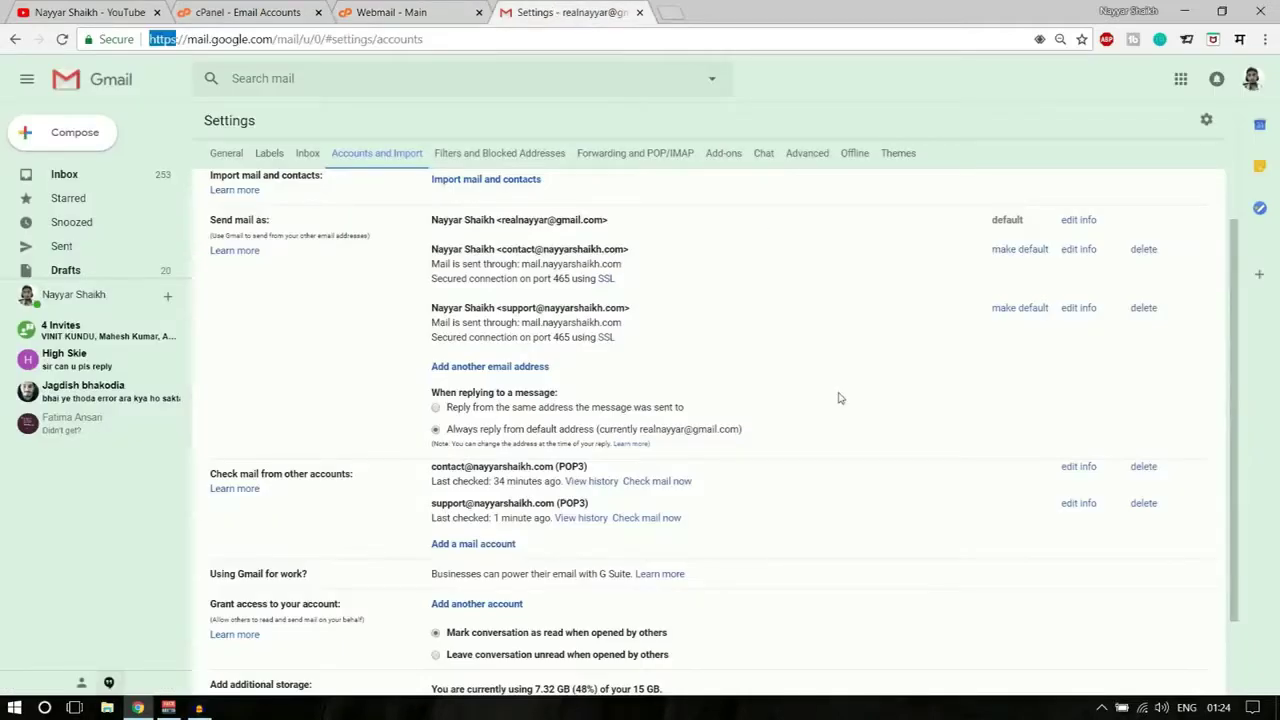
- Run Check mail now on the support POP3 account, fetching one message
scroll(836, 396, "down", 2)
left_click_drag(430, 427, 590, 421)
left_click(598, 425)
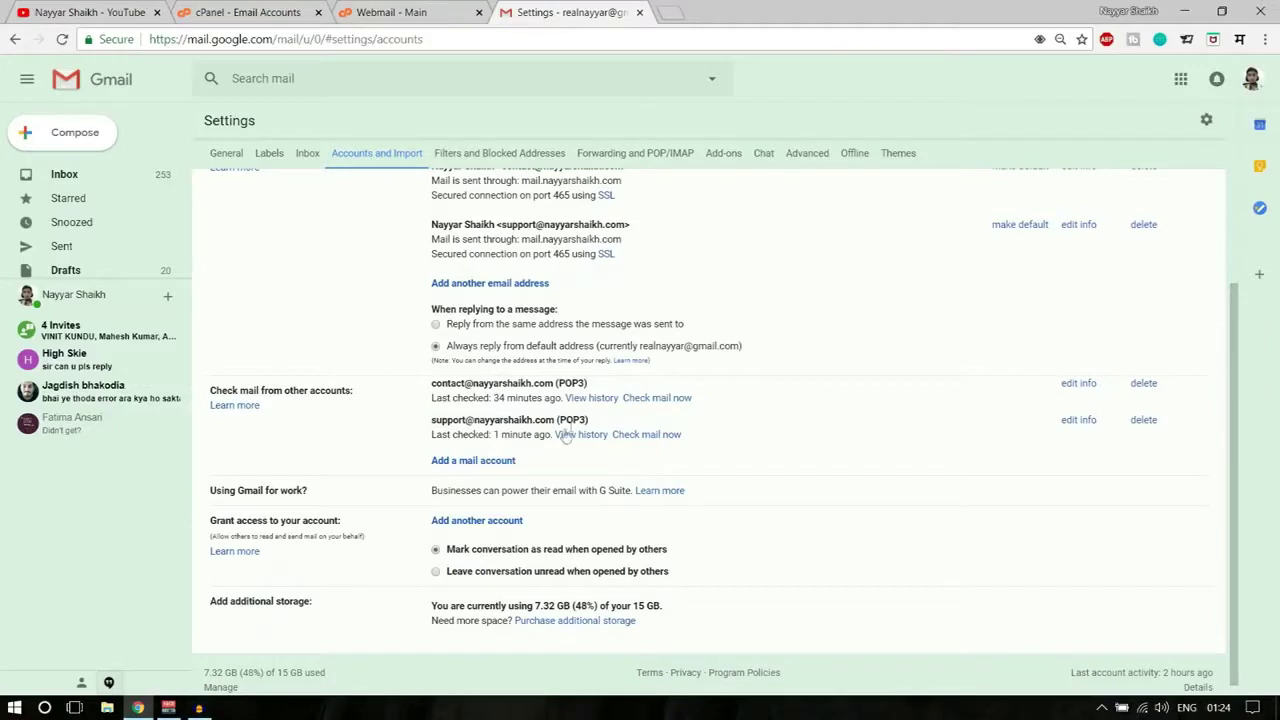
left_click_drag(432, 428, 590, 421)
left_click(600, 437)
left_click(646, 436)
left_click_drag(560, 435, 628, 438)
left_click(606, 451)
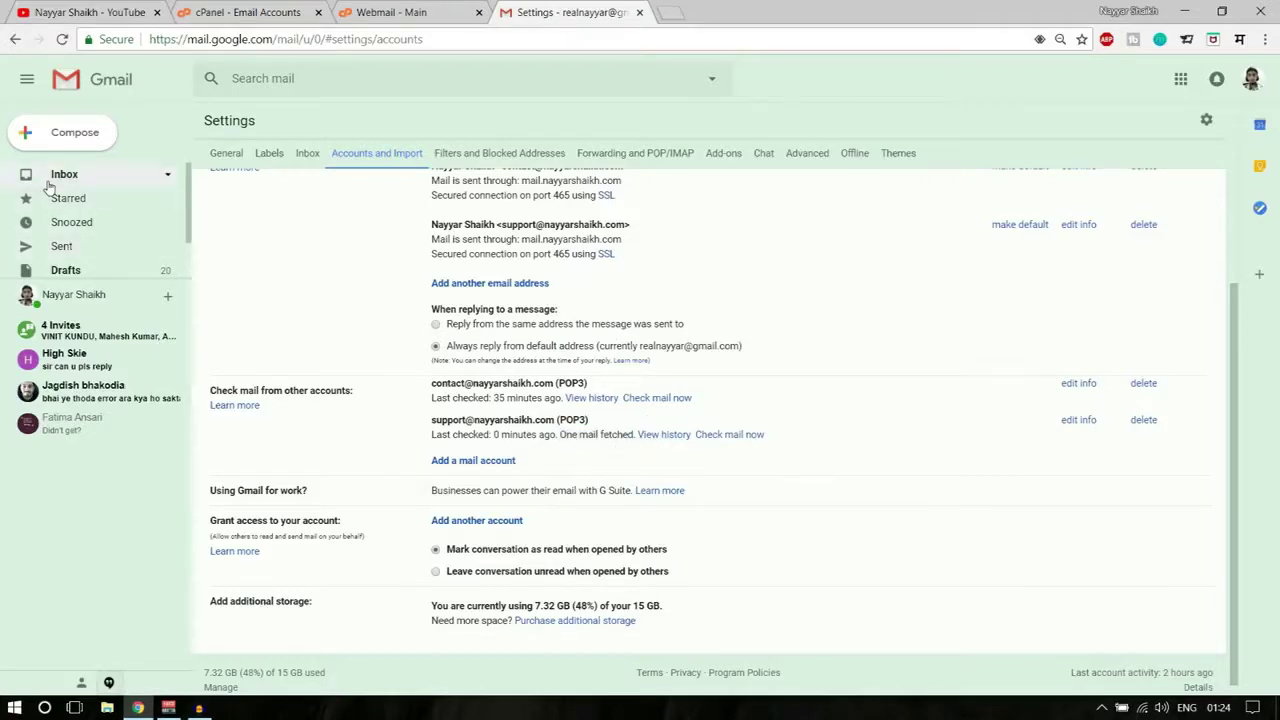
left_click(84, 176)
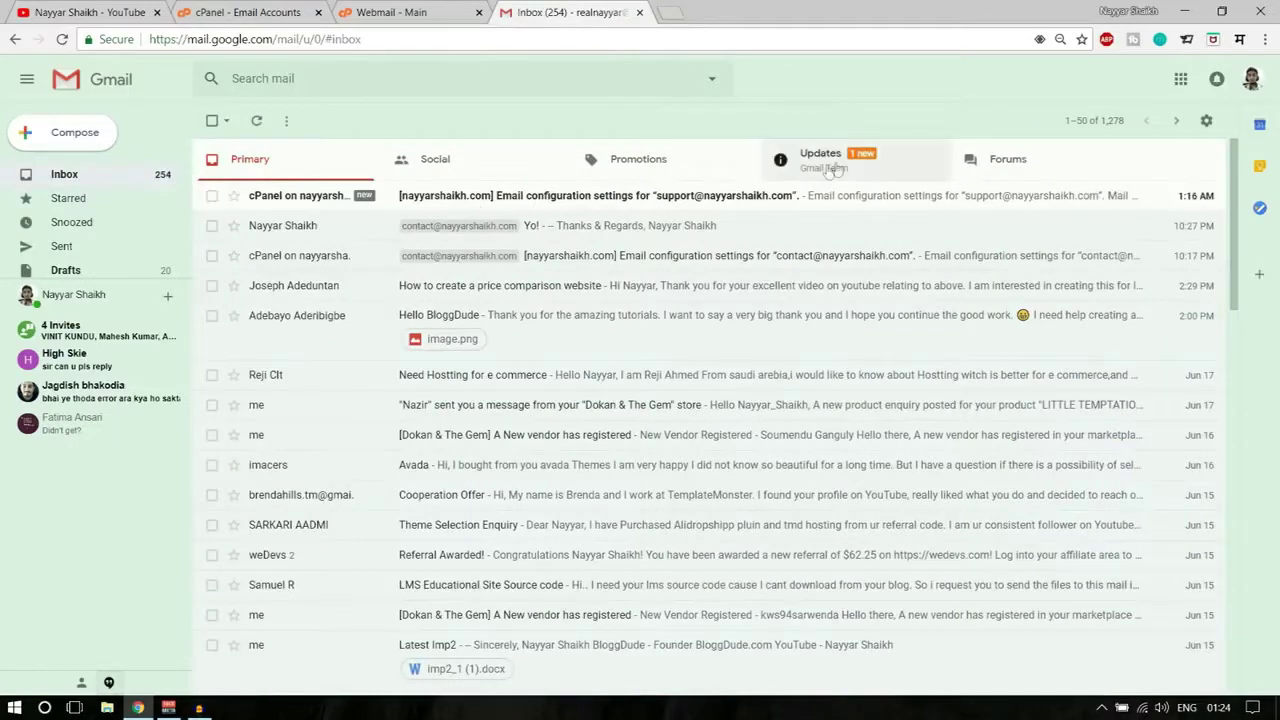
- Look through the Updates category, then return to the Primary inbox
left_click(832, 167)
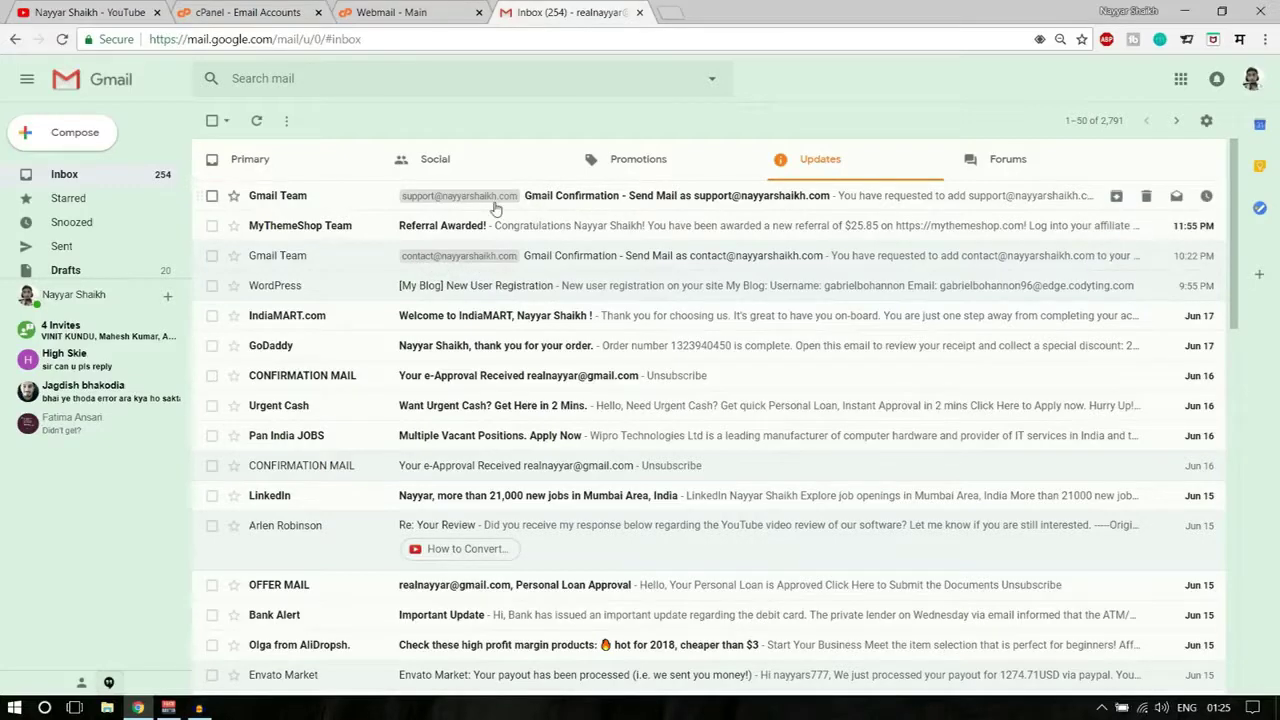
left_click(258, 170)
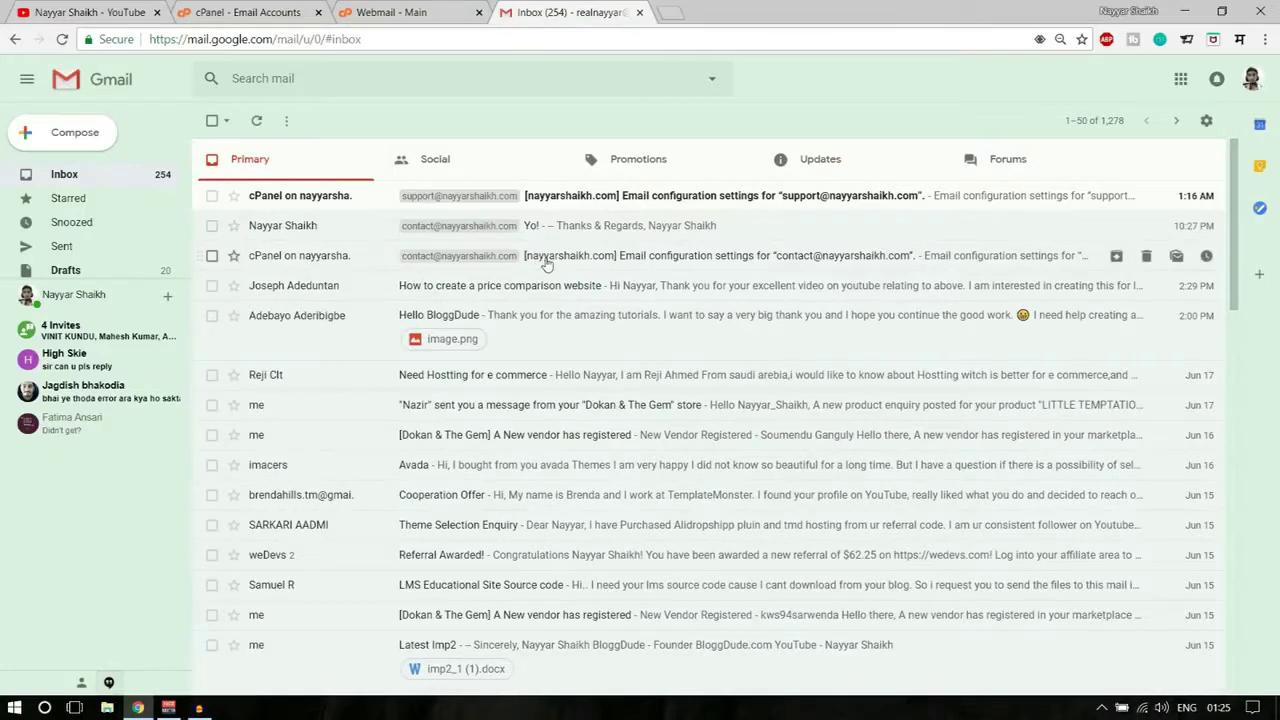